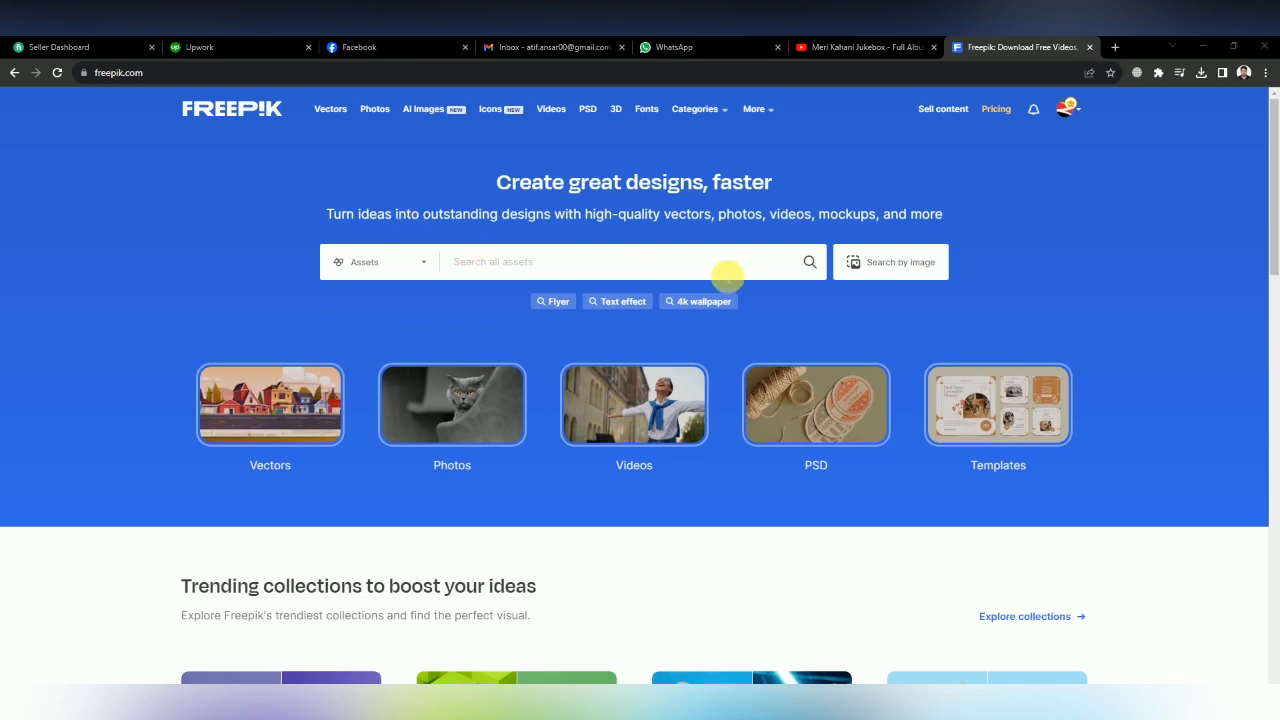
- Search Freepik for "social media icons"
{"action": "left_click", "coordinate": [677, 276]}
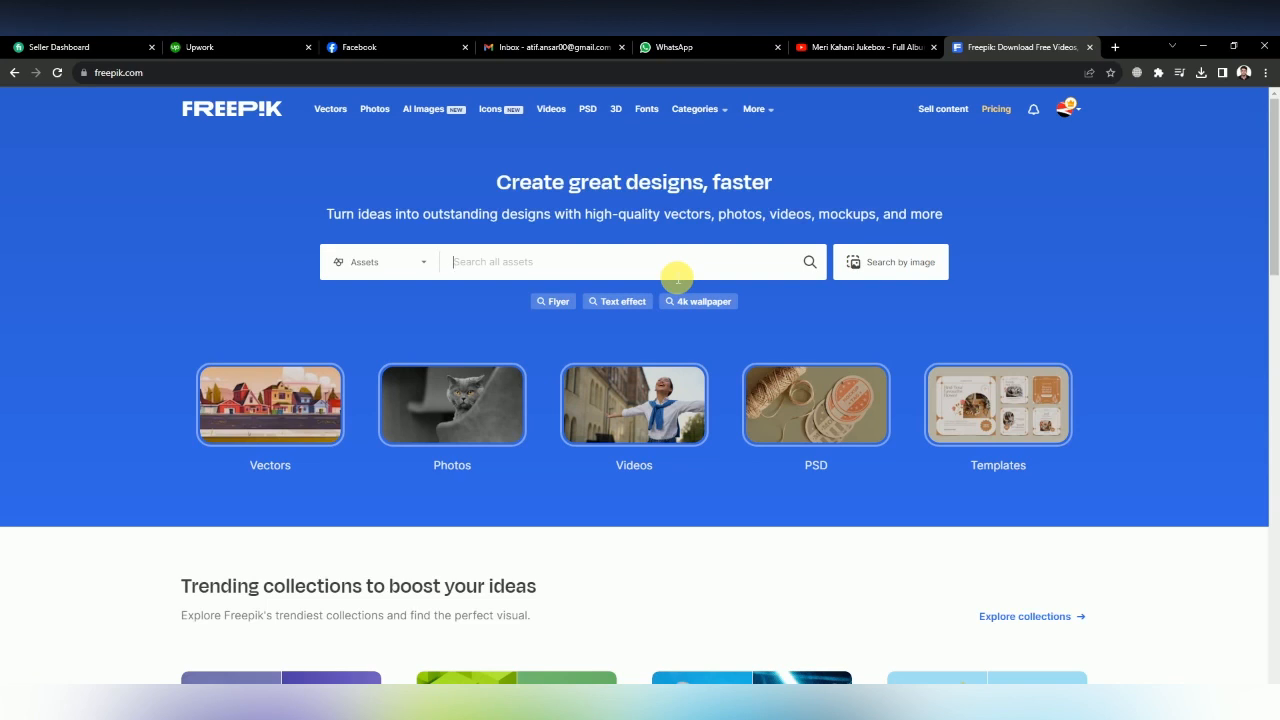
{"action": "type", "text": "social media icons"}
{"action": "key", "text": "Return"}
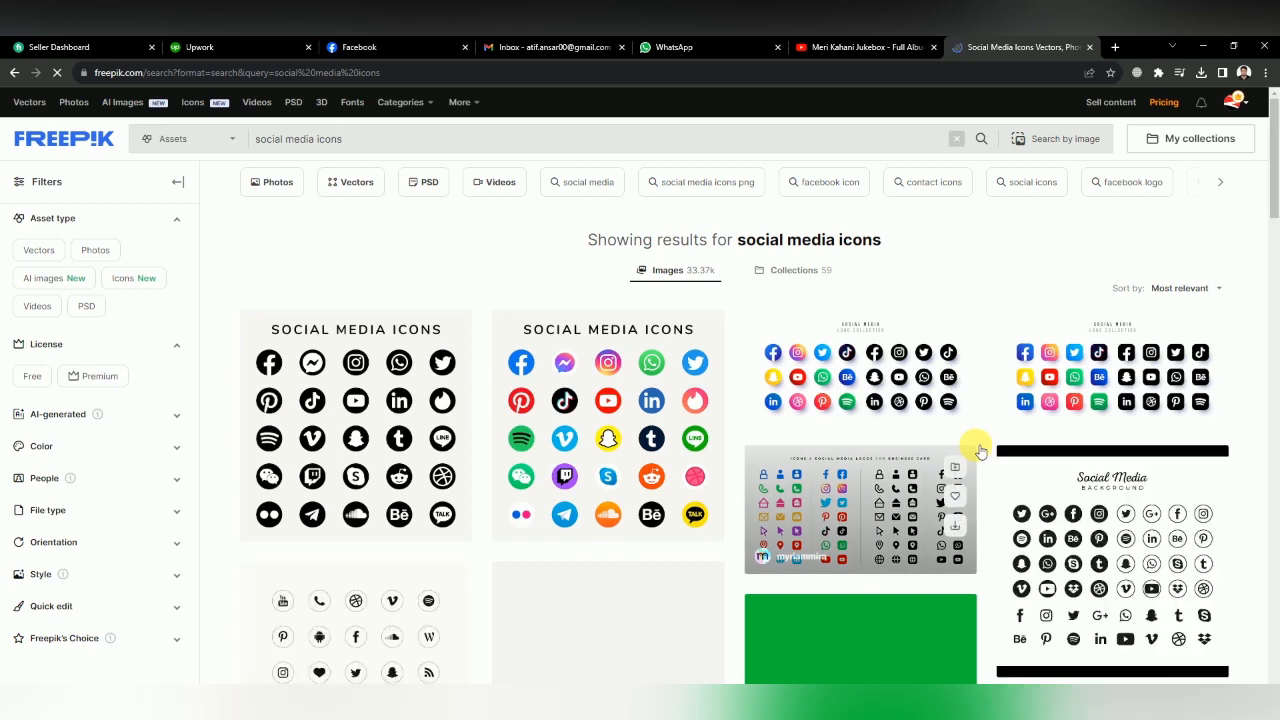
{"action": "mouse_move", "coordinate": [1003, 484]}
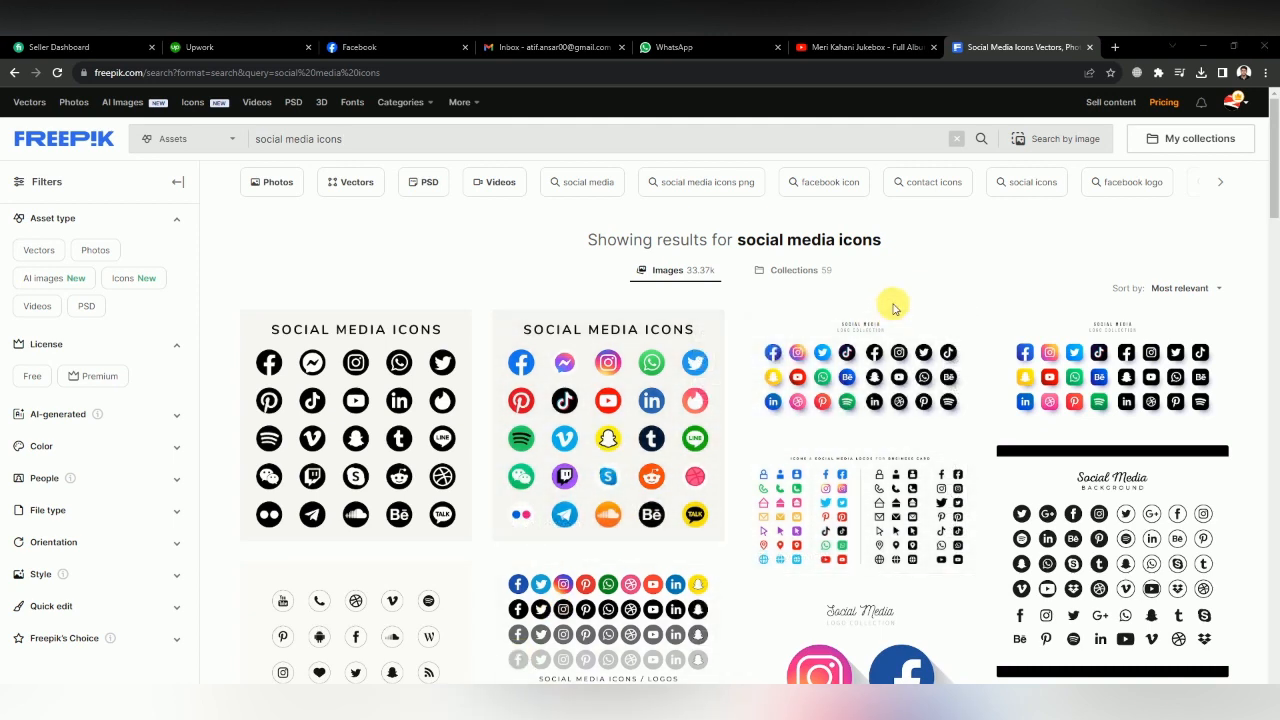
- Look through the icon results and filter them to free-licence vectors
{"action": "scroll", "coordinate": [811, 320], "scroll_direction": "down", "scroll_amount": 5}
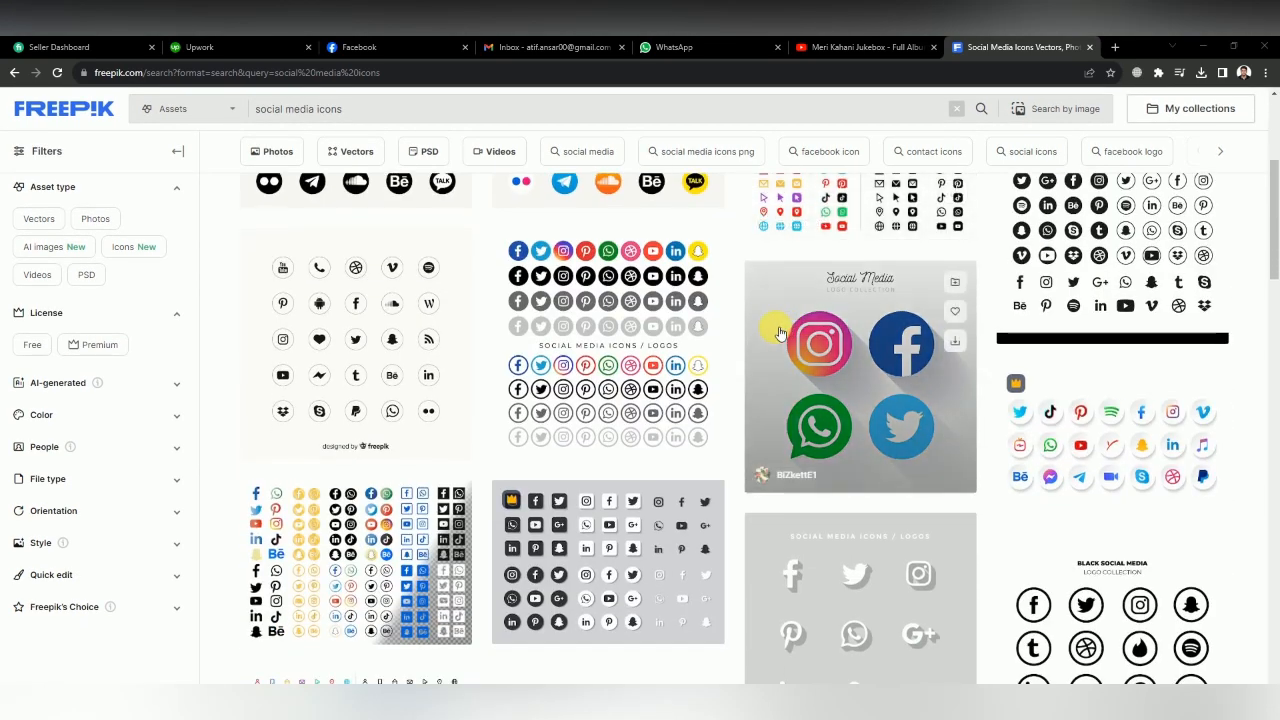
{"action": "scroll", "coordinate": [780, 332], "scroll_direction": "down", "scroll_amount": 2}
{"action": "scroll", "coordinate": [563, 420], "scroll_direction": "down", "scroll_amount": 1}
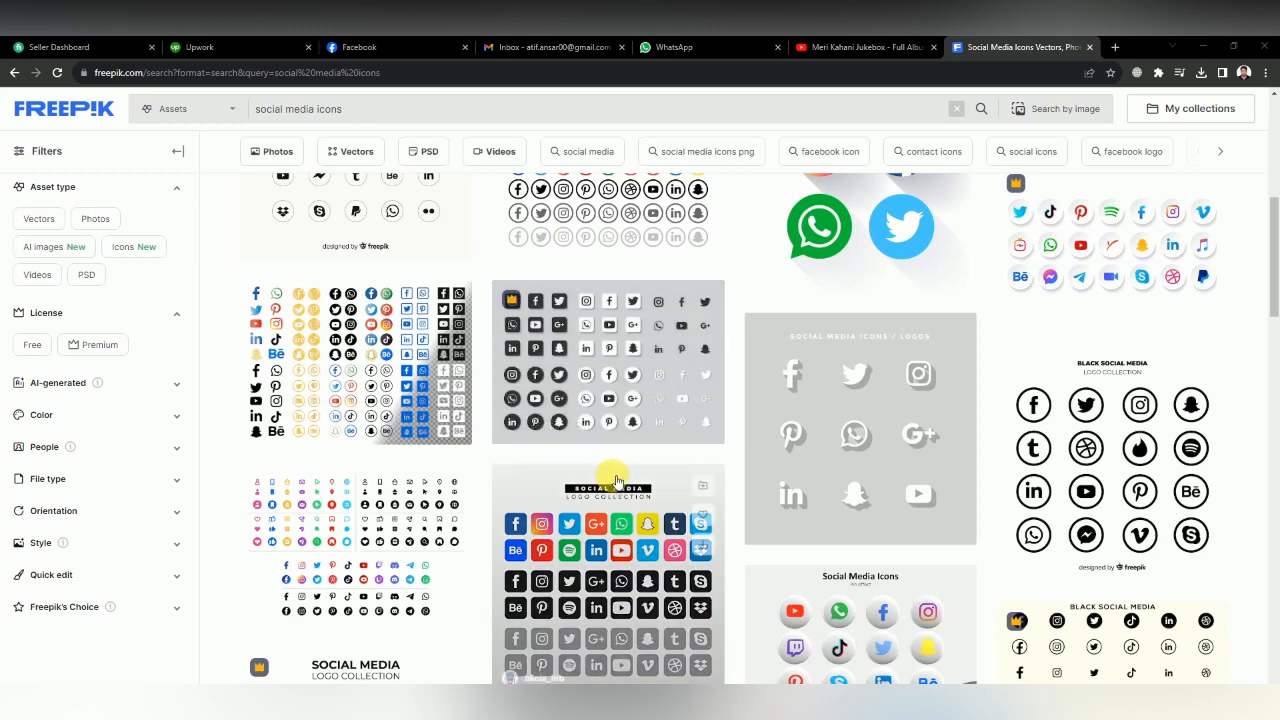
{"action": "scroll", "coordinate": [575, 418], "scroll_direction": "down", "scroll_amount": 3}
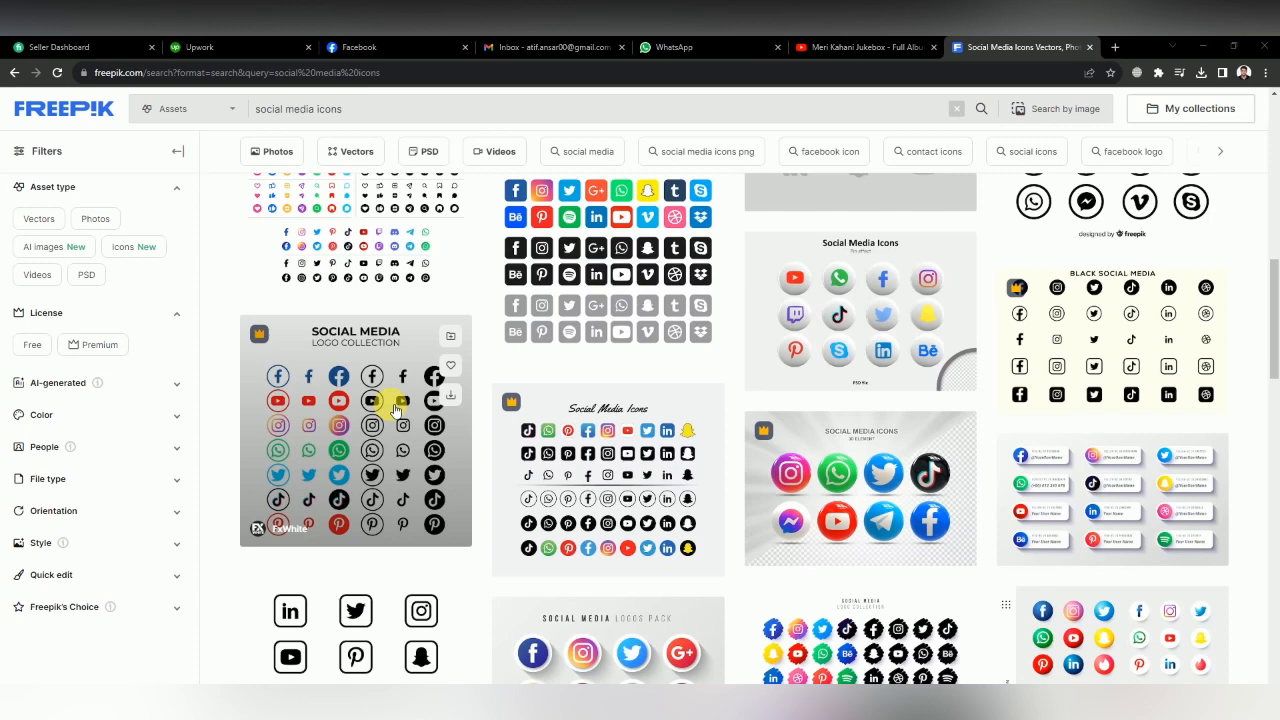
{"action": "scroll", "coordinate": [508, 543], "scroll_direction": "up", "scroll_amount": 10}
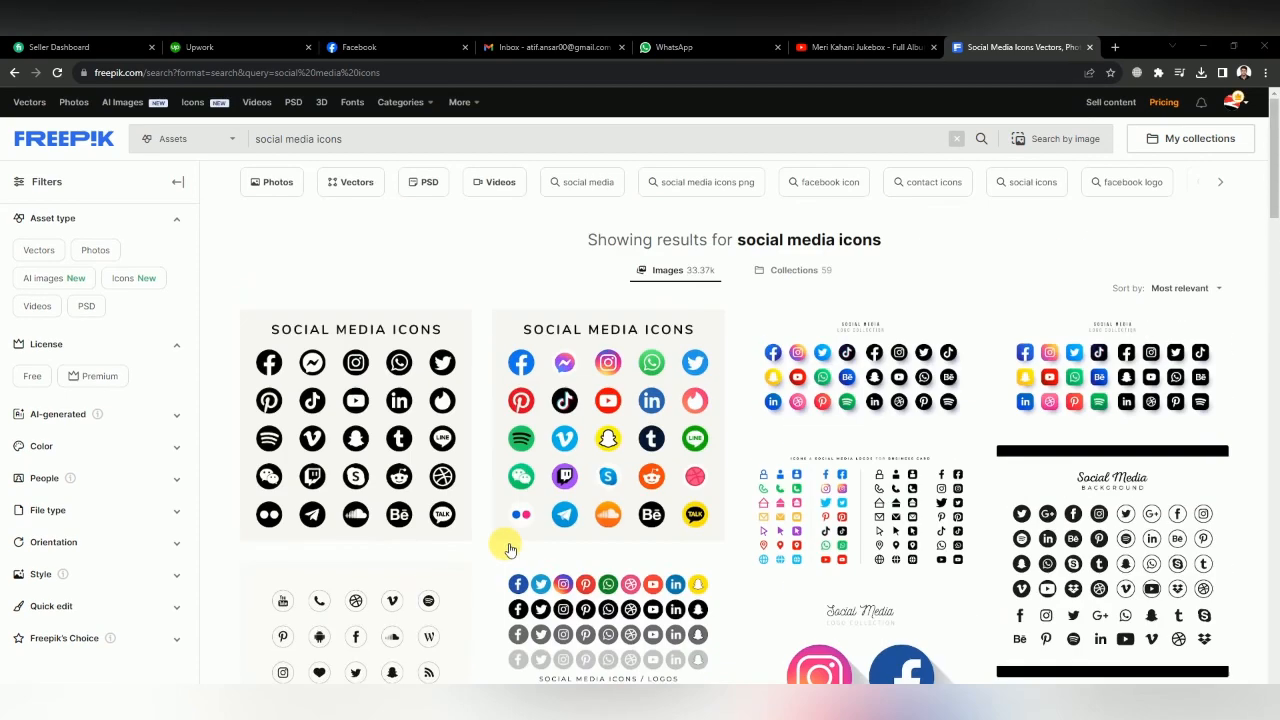
{"action": "left_click", "coordinate": [177, 181]}
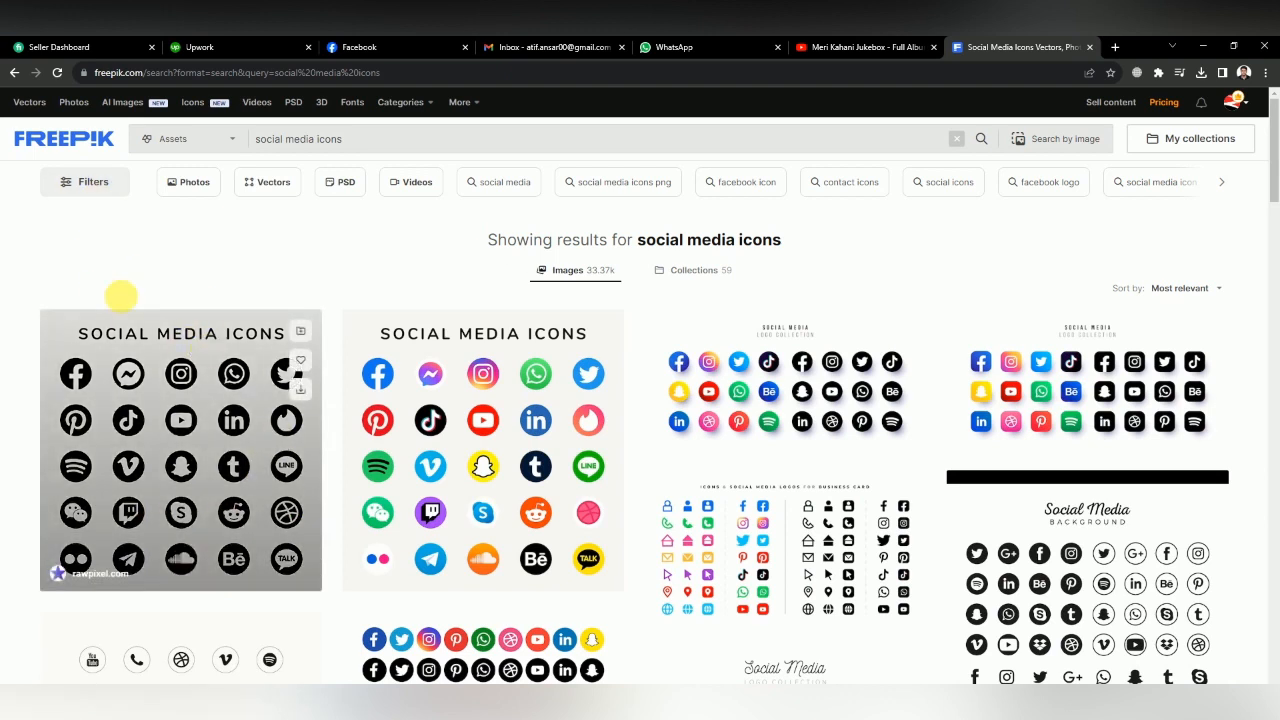
{"action": "left_click", "coordinate": [93, 185]}
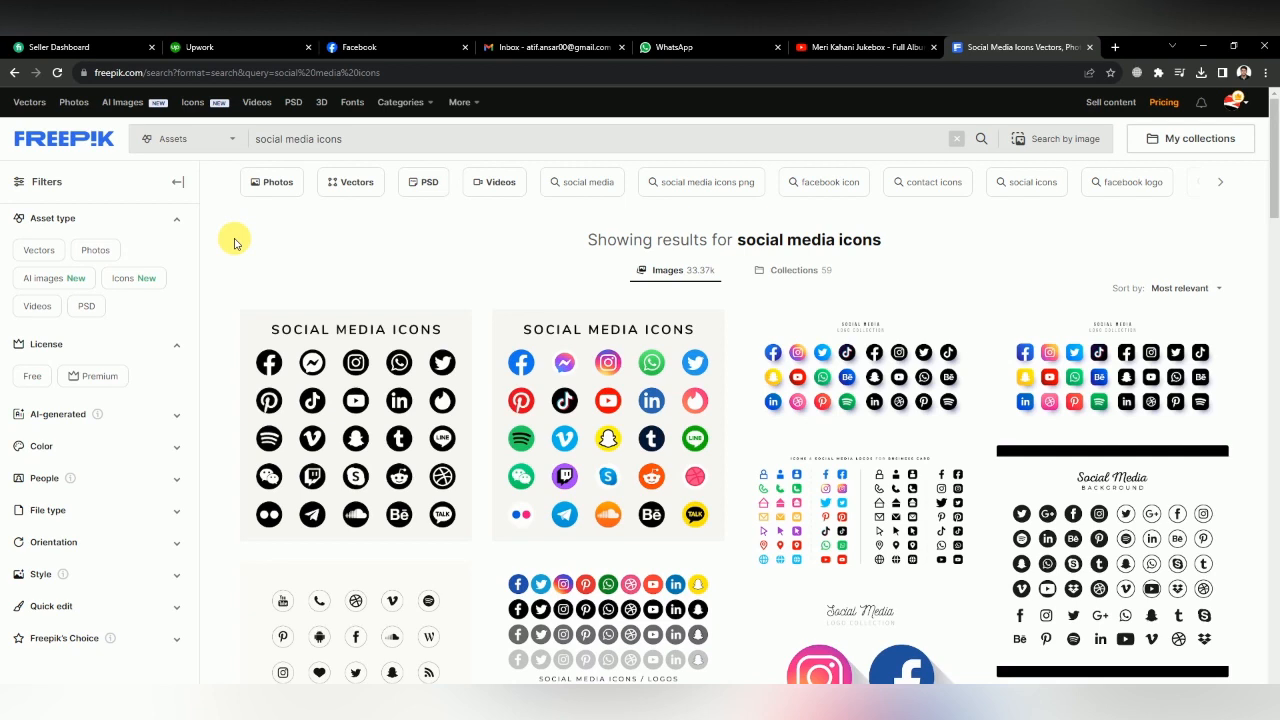
{"action": "left_click", "coordinate": [48, 252]}
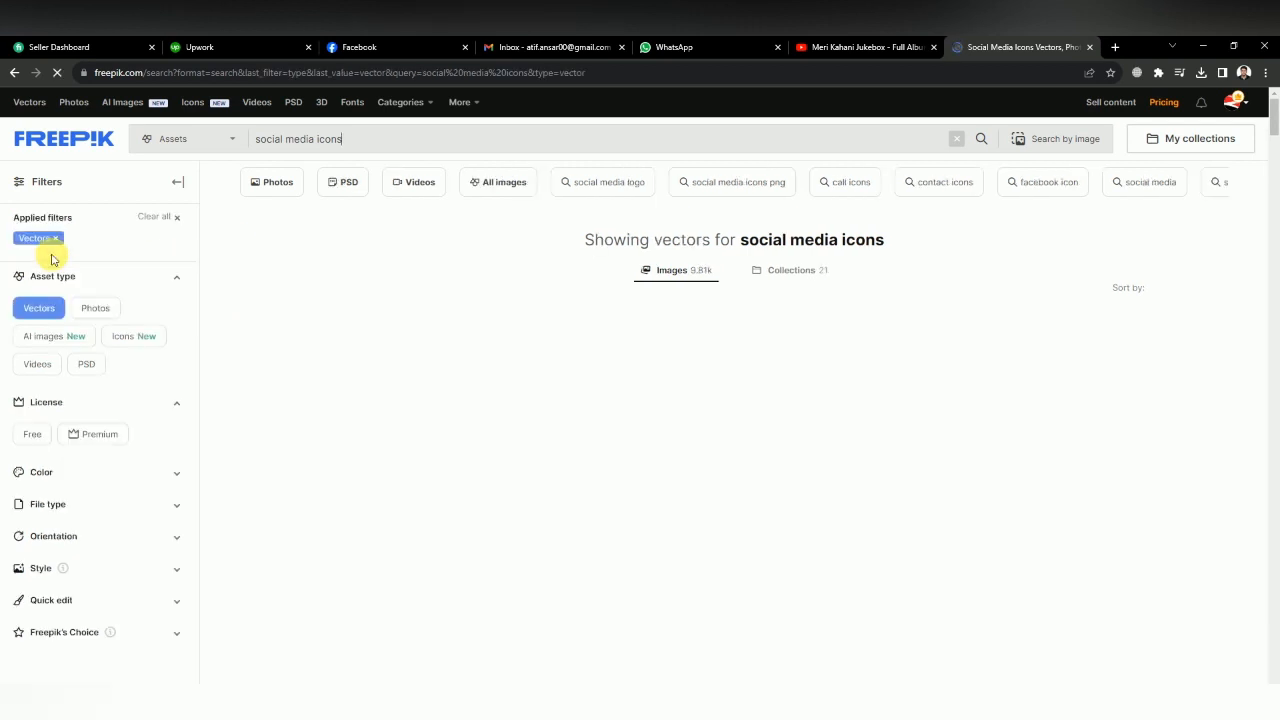
{"action": "left_click", "coordinate": [33, 436]}
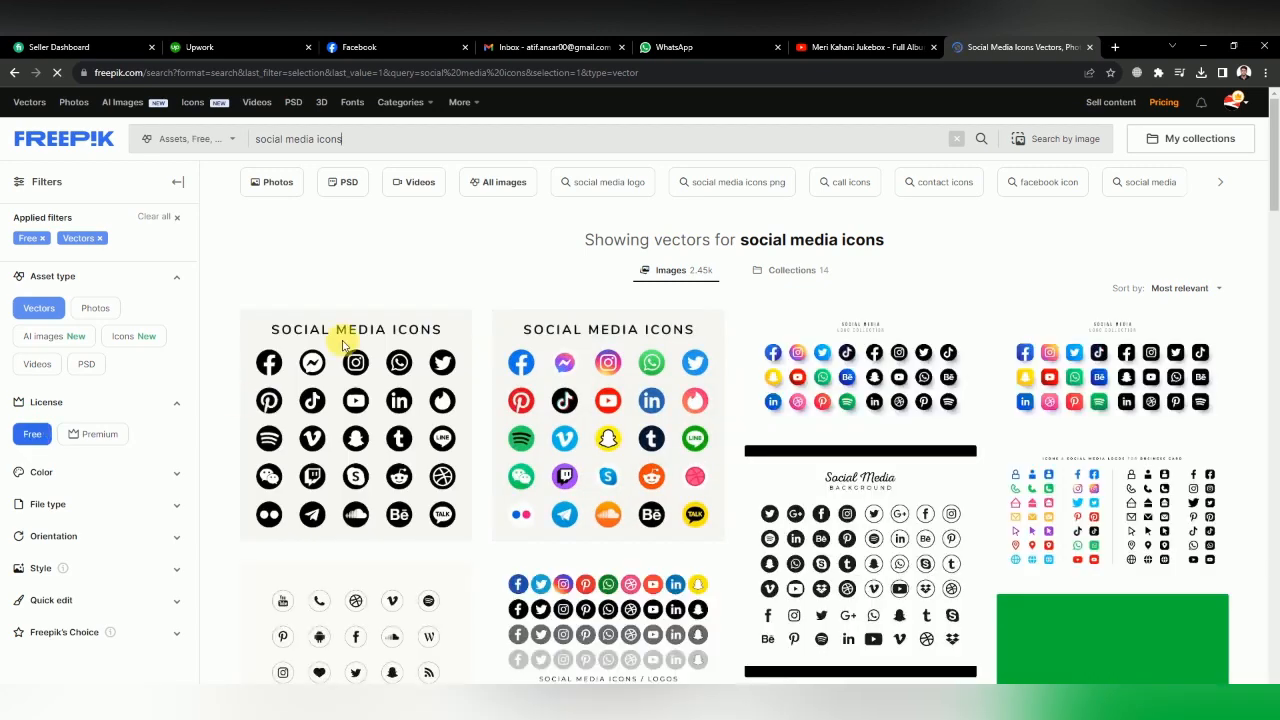
- Download the Social Media Logo Collection vector with the four round Instagram, Facebook, WhatsApp and Twitter logos
{"action": "scroll", "coordinate": [1010, 330], "scroll_direction": "down", "scroll_amount": 3}
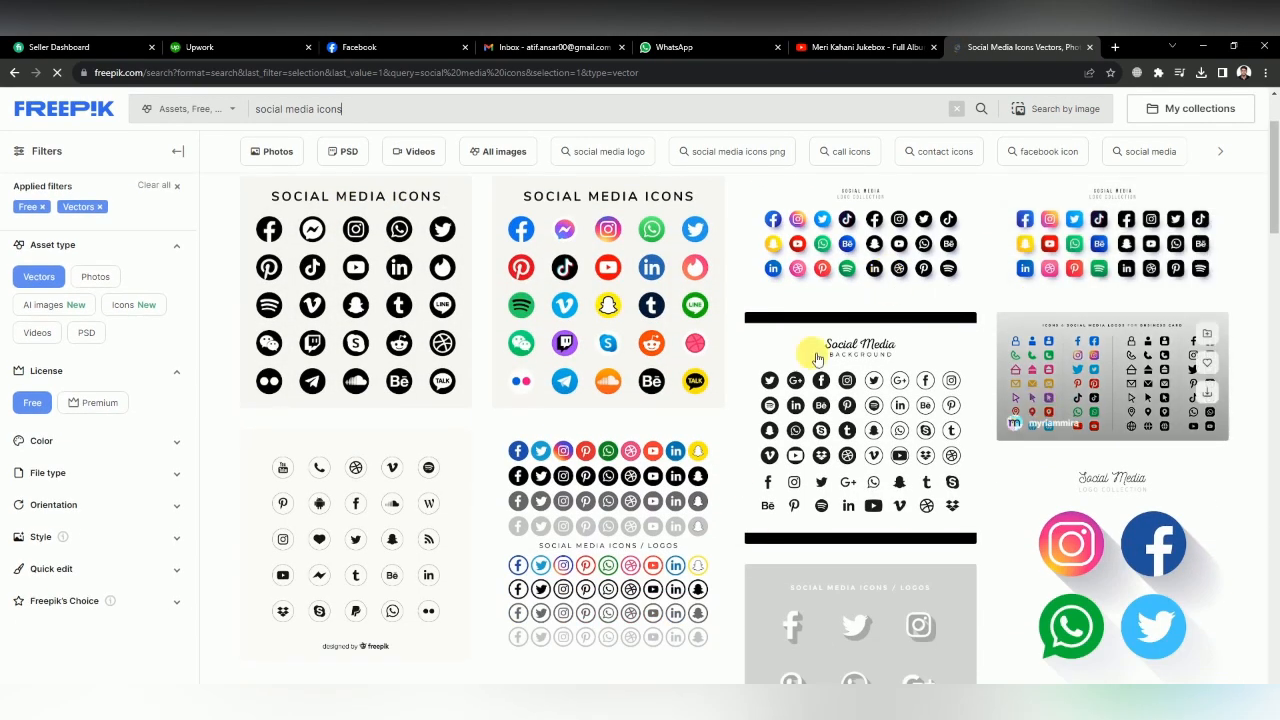
{"action": "scroll", "coordinate": [908, 383], "scroll_direction": "down", "scroll_amount": 3}
{"action": "scroll", "coordinate": [970, 397], "scroll_direction": "down", "scroll_amount": 2}
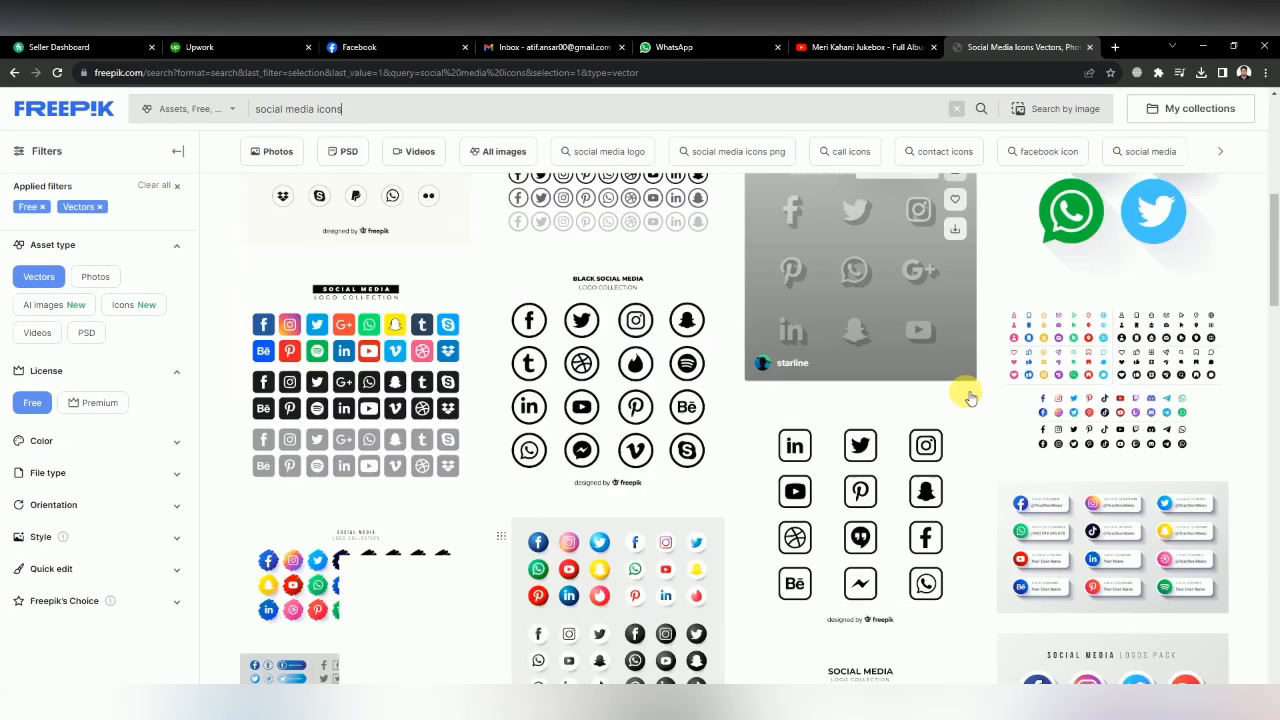
{"action": "scroll", "coordinate": [1073, 414], "scroll_direction": "up", "scroll_amount": 2}
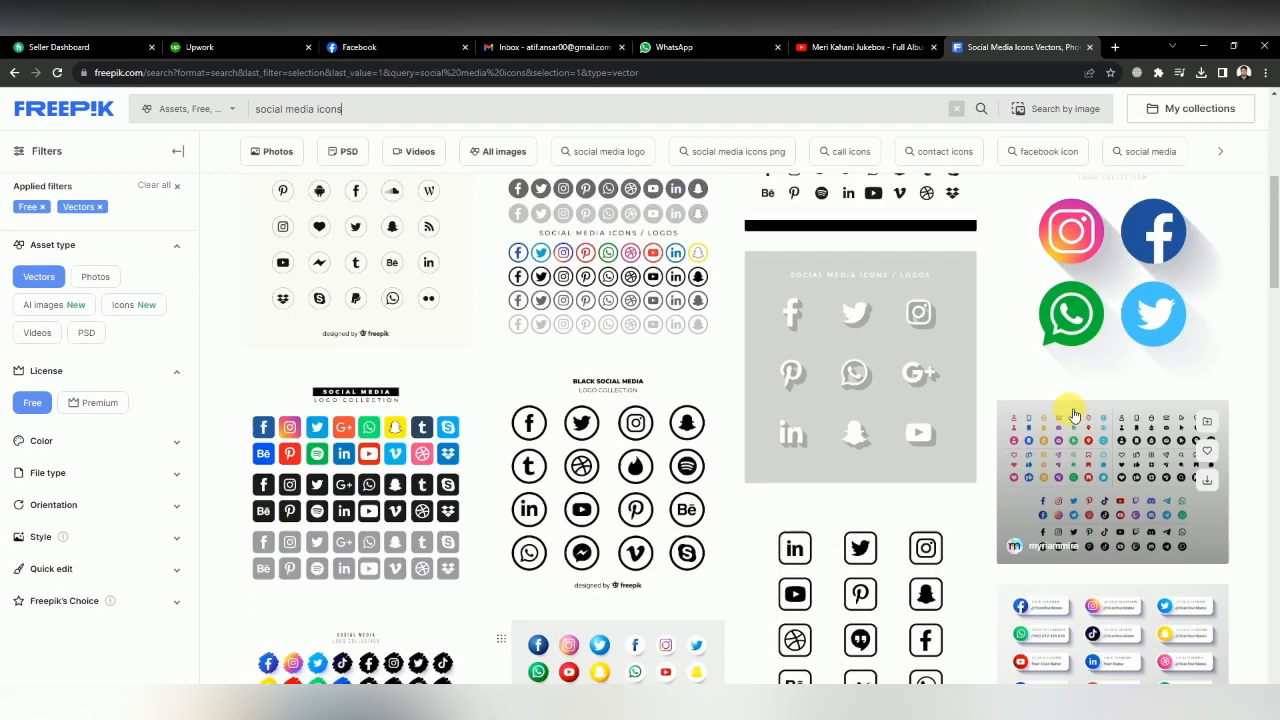
{"action": "scroll", "coordinate": [1068, 415], "scroll_direction": "up", "scroll_amount": 5}
{"action": "scroll", "coordinate": [540, 478], "scroll_direction": "down", "scroll_amount": 1}
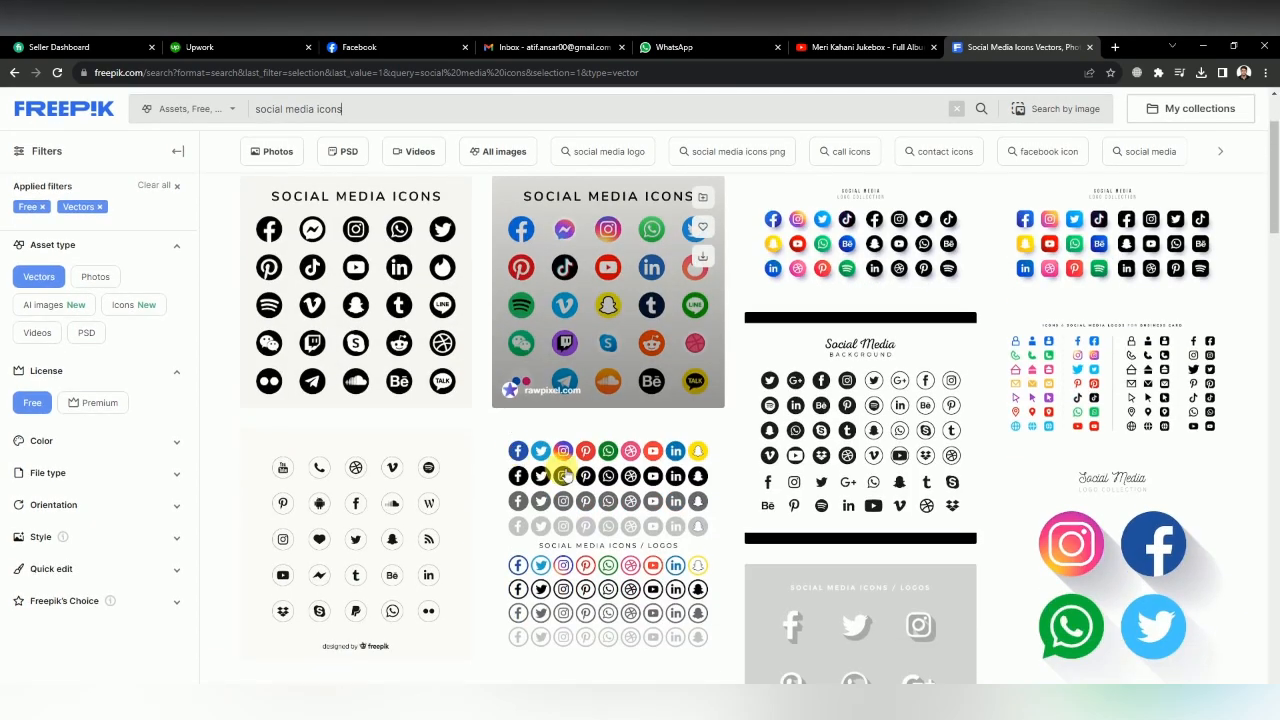
{"action": "scroll", "coordinate": [914, 530], "scroll_direction": "down", "scroll_amount": 2}
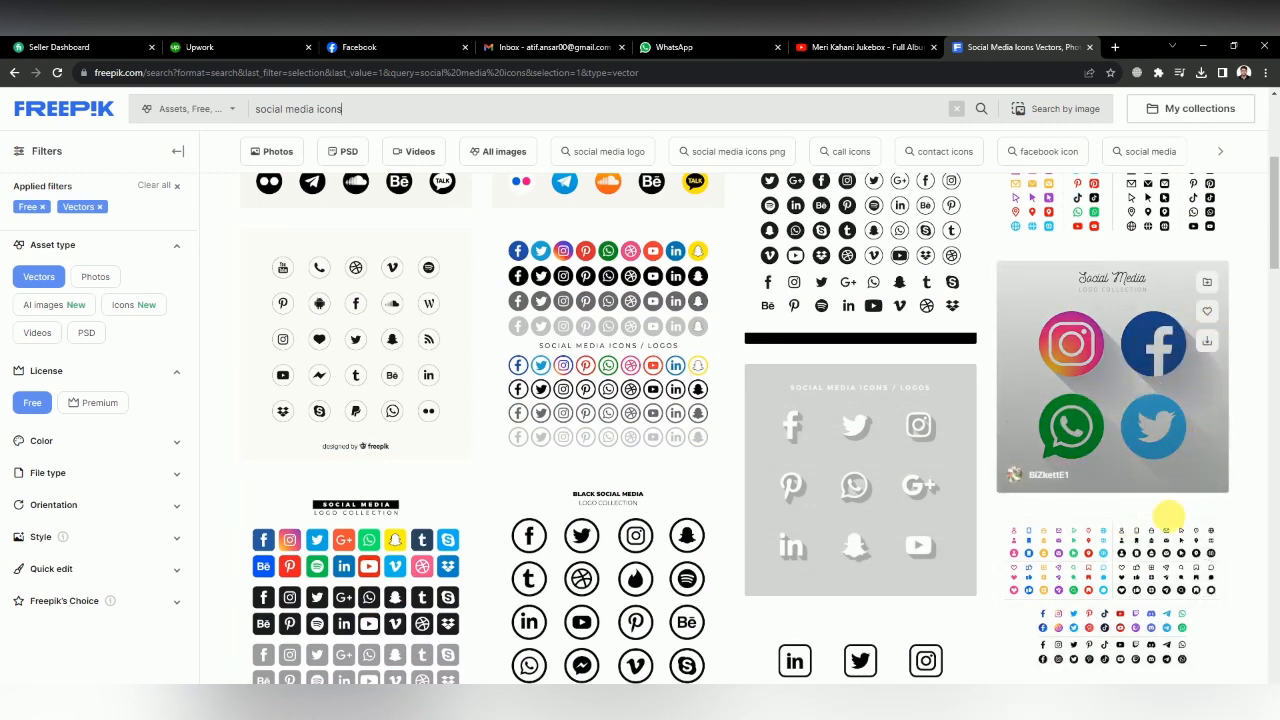
{"action": "left_click", "coordinate": [1209, 343]}
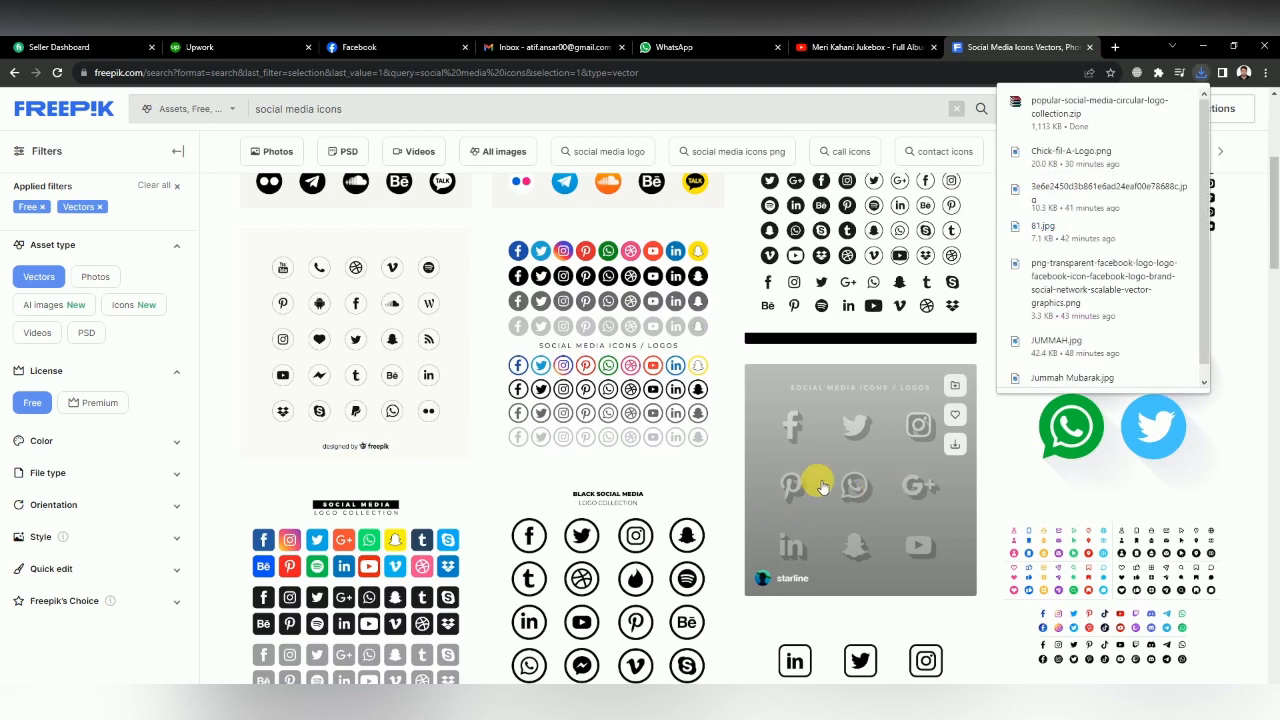
- Show the downloaded archive in its folder and extract it to a folder named popular-social-media-circular-logo-collection
{"action": "left_click", "coordinate": [1158, 104]}
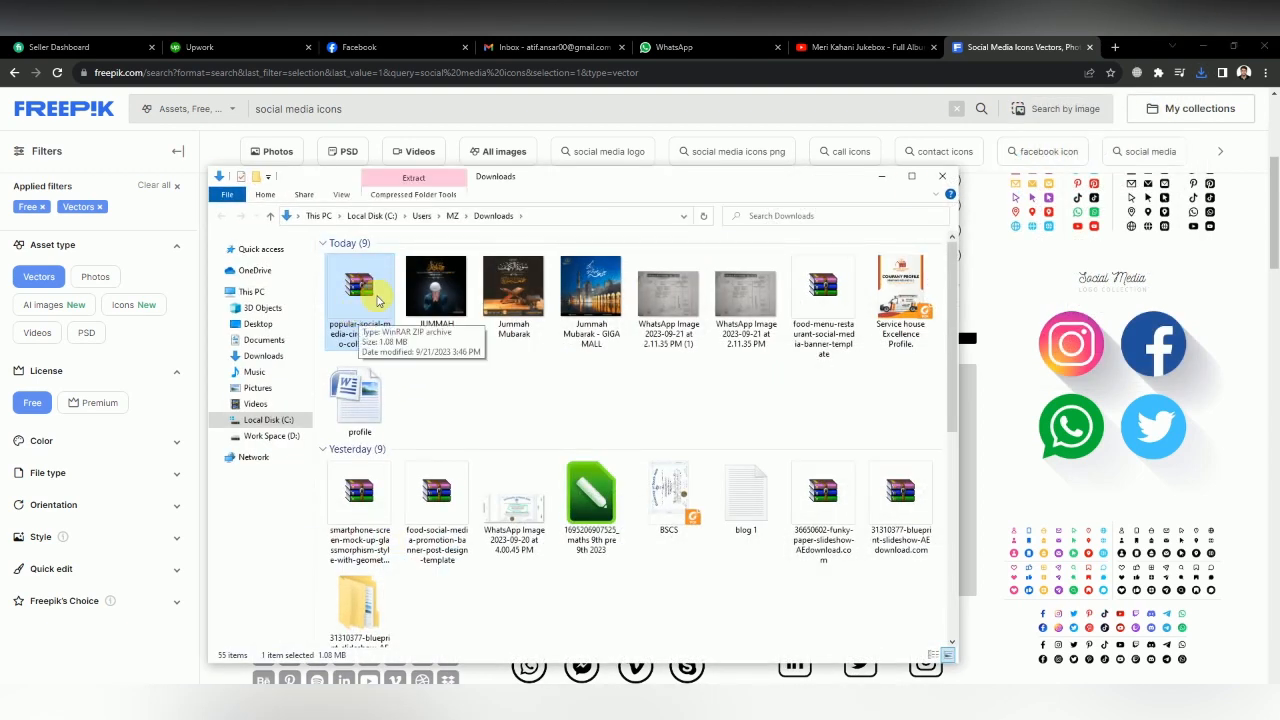
{"action": "right_click", "coordinate": [377, 300]}
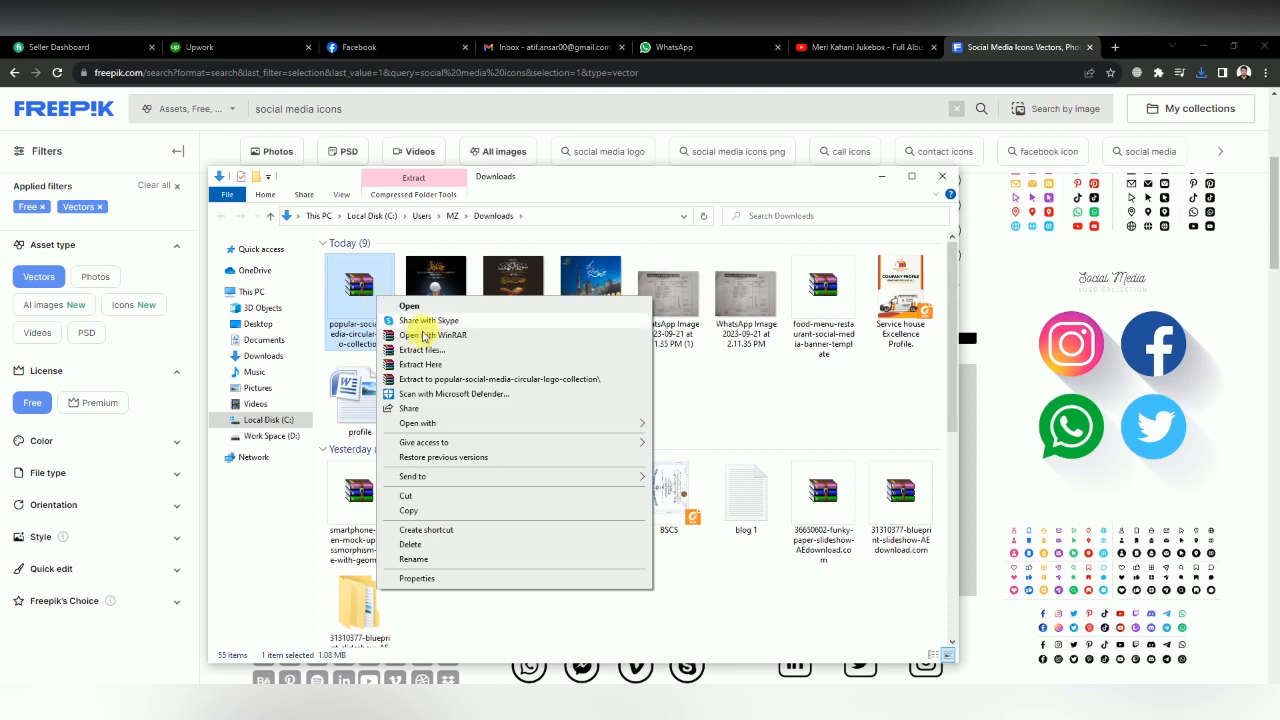
{"action": "left_click", "coordinate": [395, 379]}
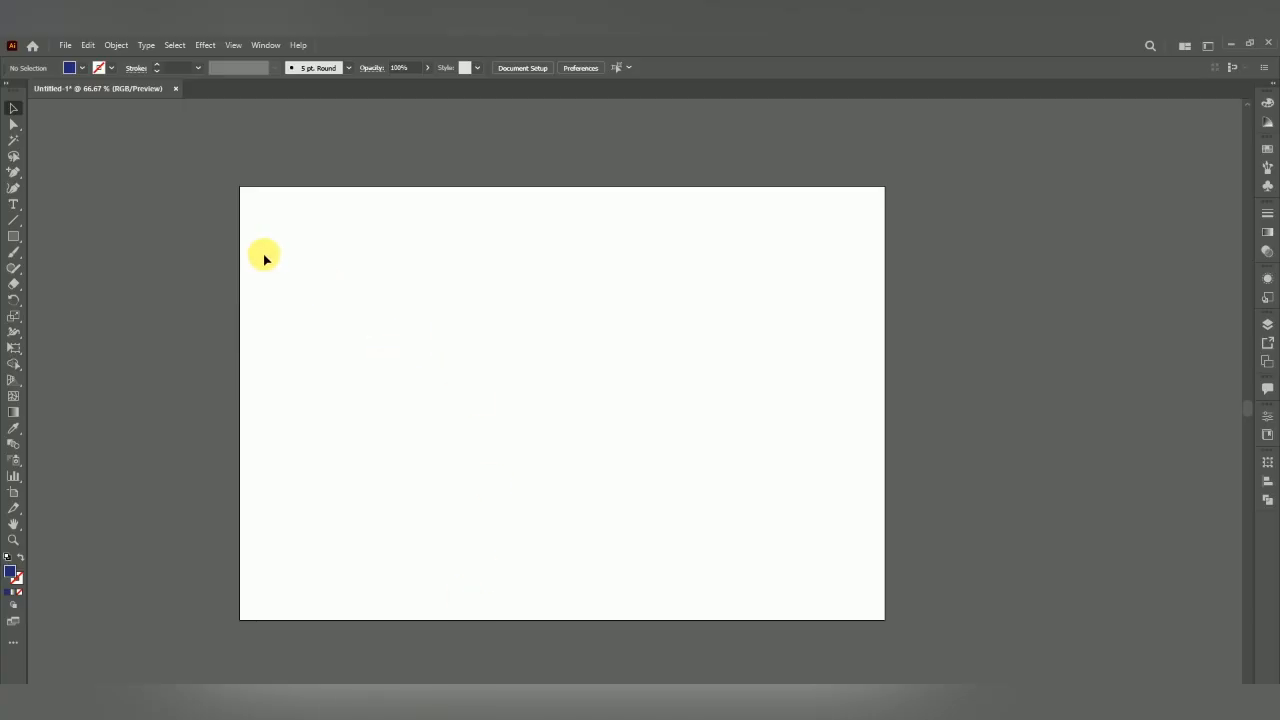
- Switch to Illustrator and open the EPS file 349 from the extracted popular-social-media-circular-logo-collection folder, dismissing the missing-fonts notice
{"action": "key", "text": "ctrl+o"}
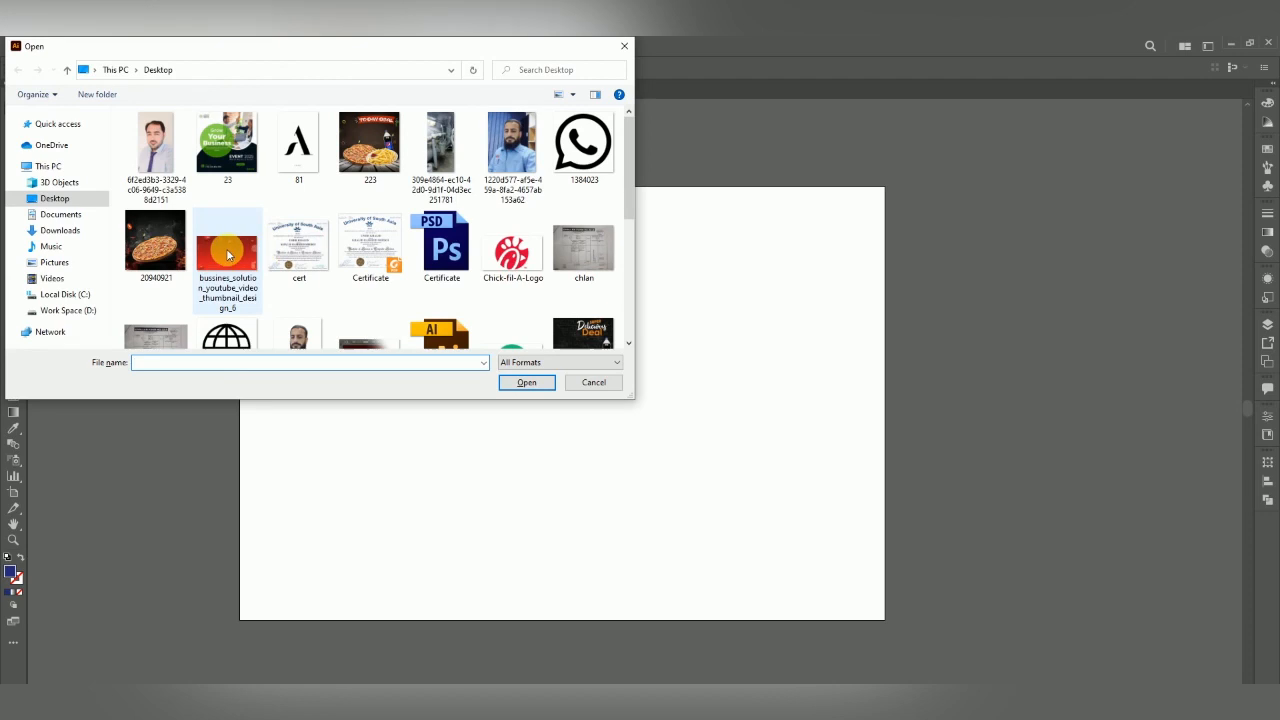
{"action": "left_click", "coordinate": [80, 229]}
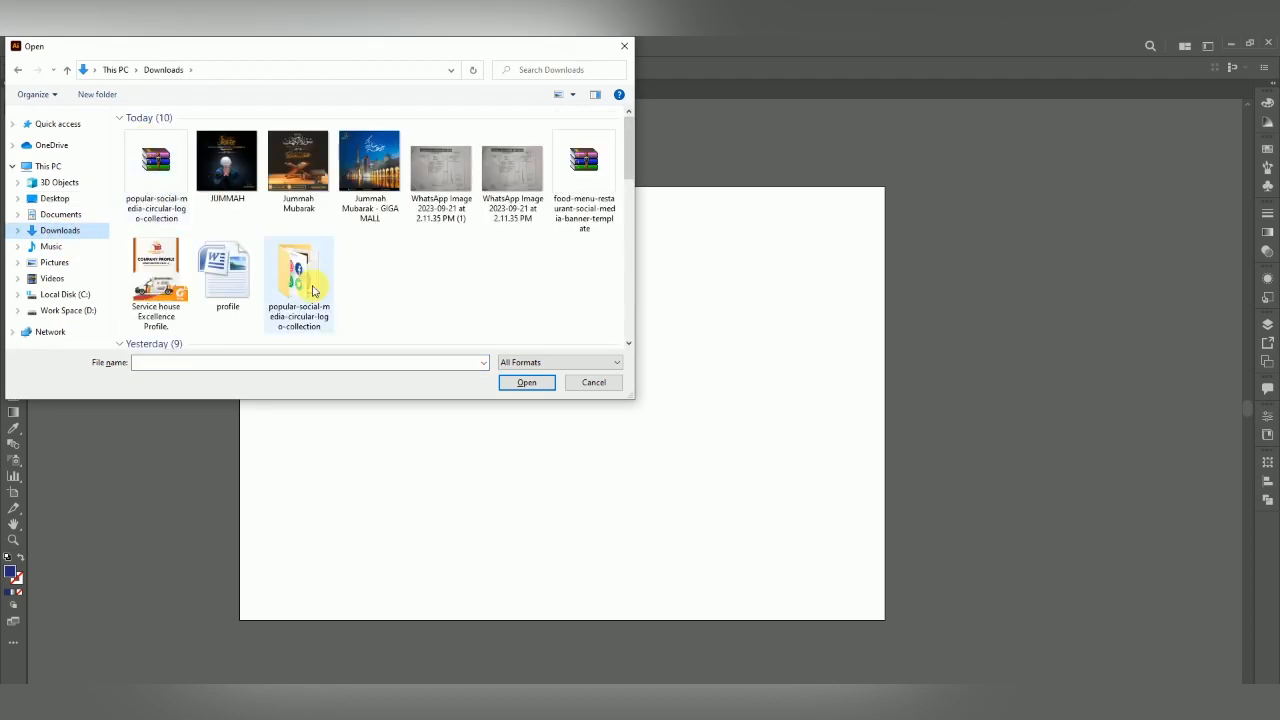
{"action": "double_click", "coordinate": [303, 283]}
{"action": "left_click", "coordinate": [145, 133]}
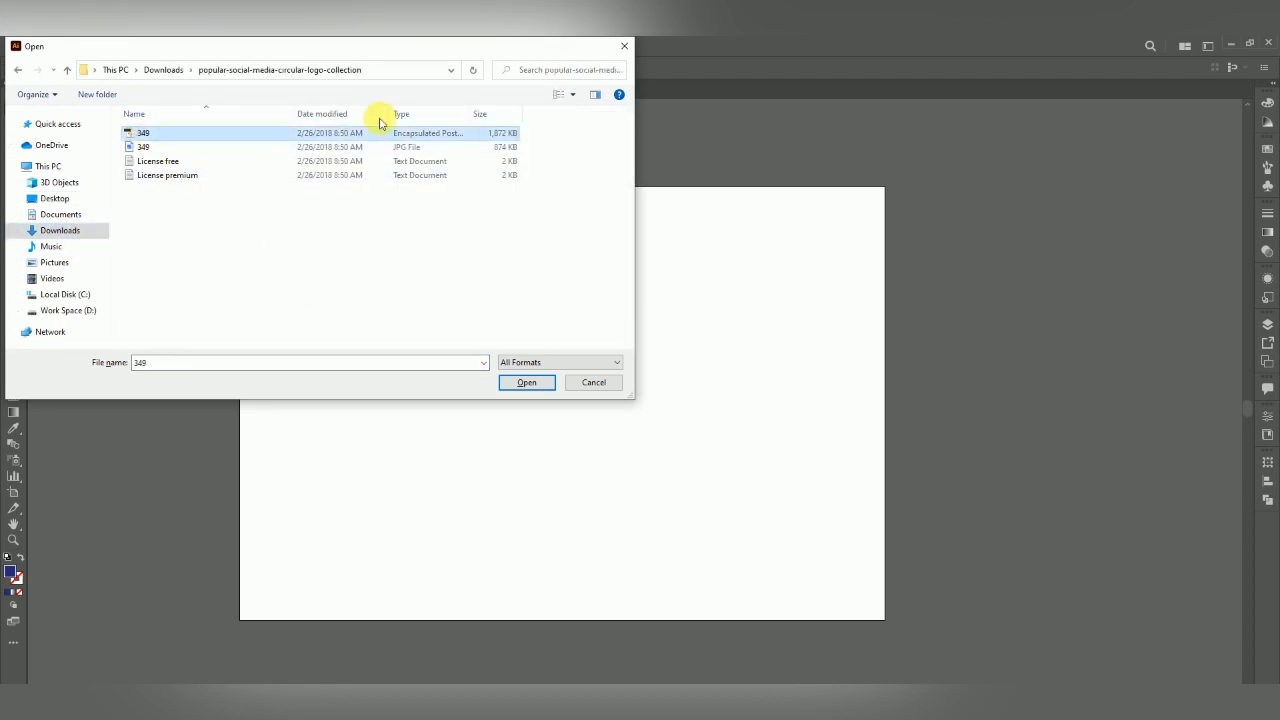
{"action": "left_click", "coordinate": [572, 94]}
{"action": "left_click", "coordinate": [615, 76]}
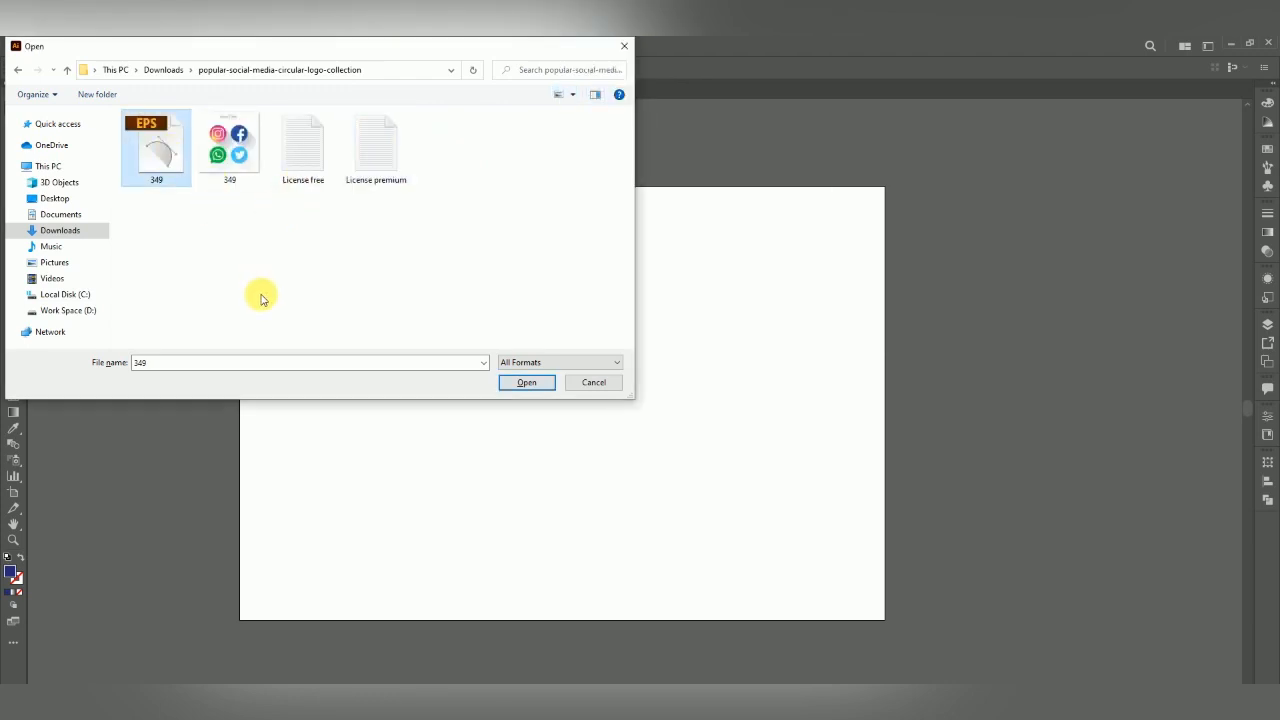
{"action": "left_click", "coordinate": [532, 383]}
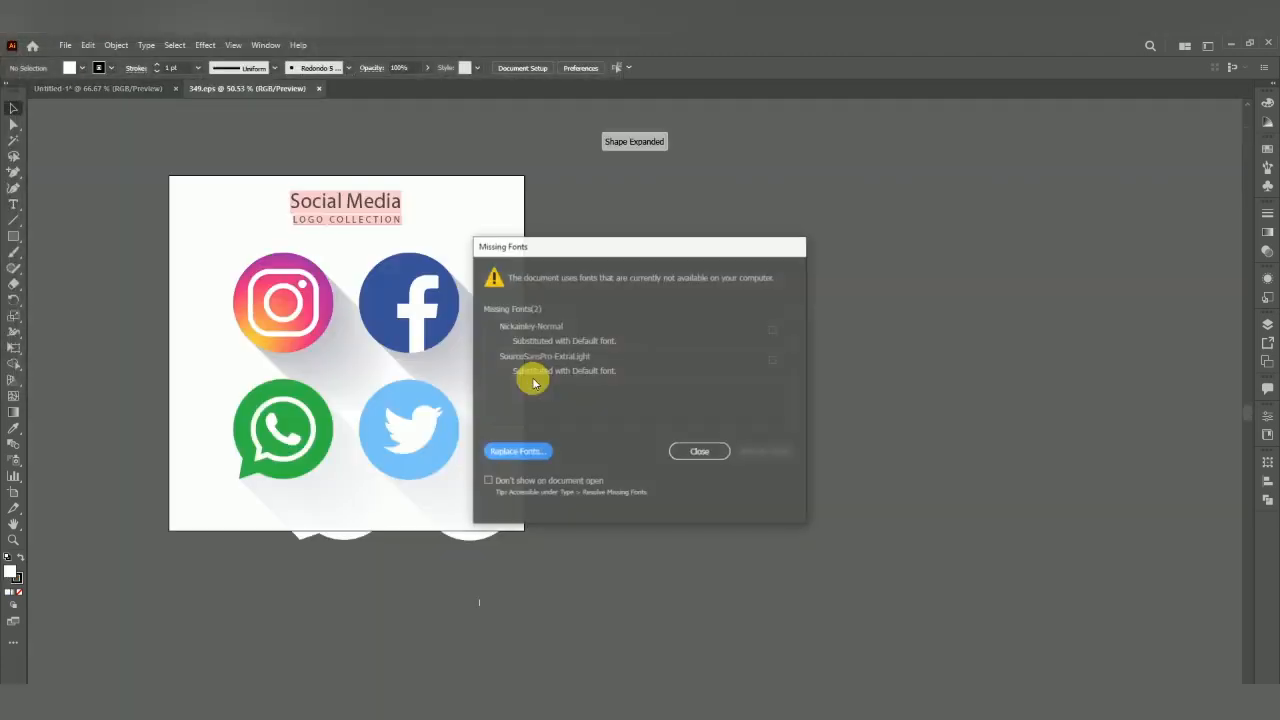
{"action": "left_click", "coordinate": [718, 450]}
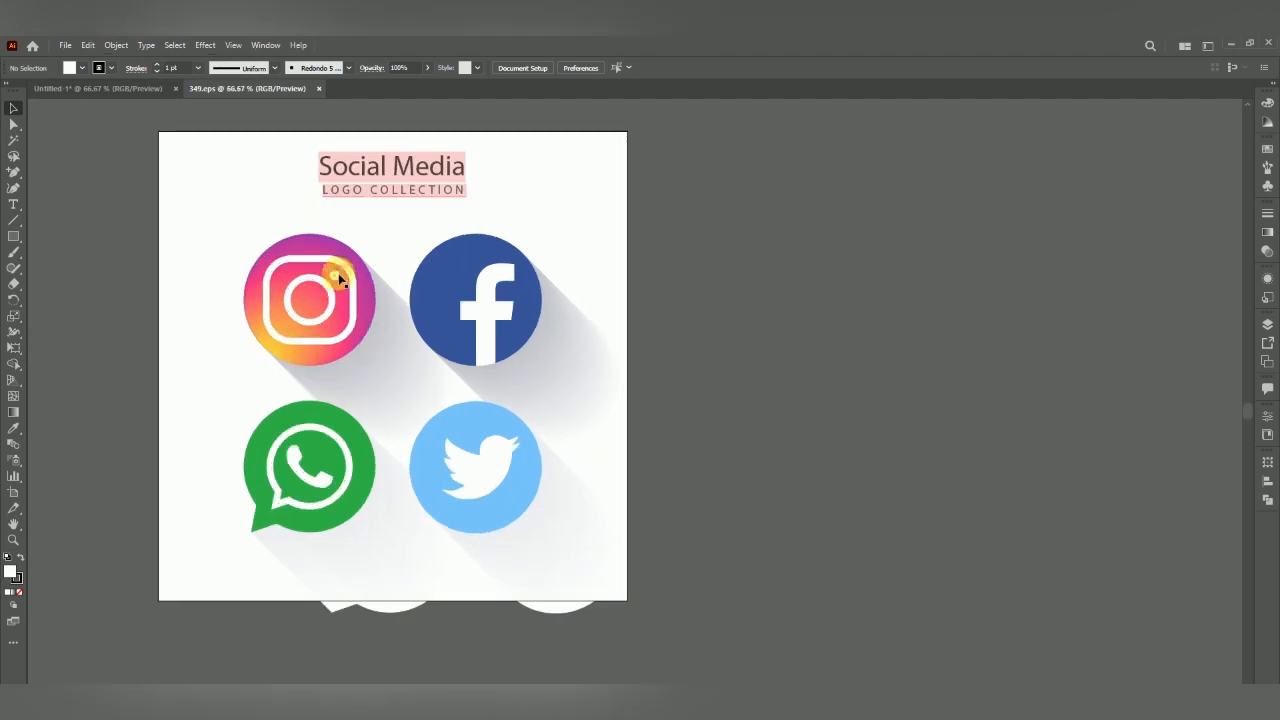
- Ungroup the artwork that holds the four social media logos and their shadows
{"action": "left_click", "coordinate": [338, 274]}
{"action": "left_click", "coordinate": [734, 328]}
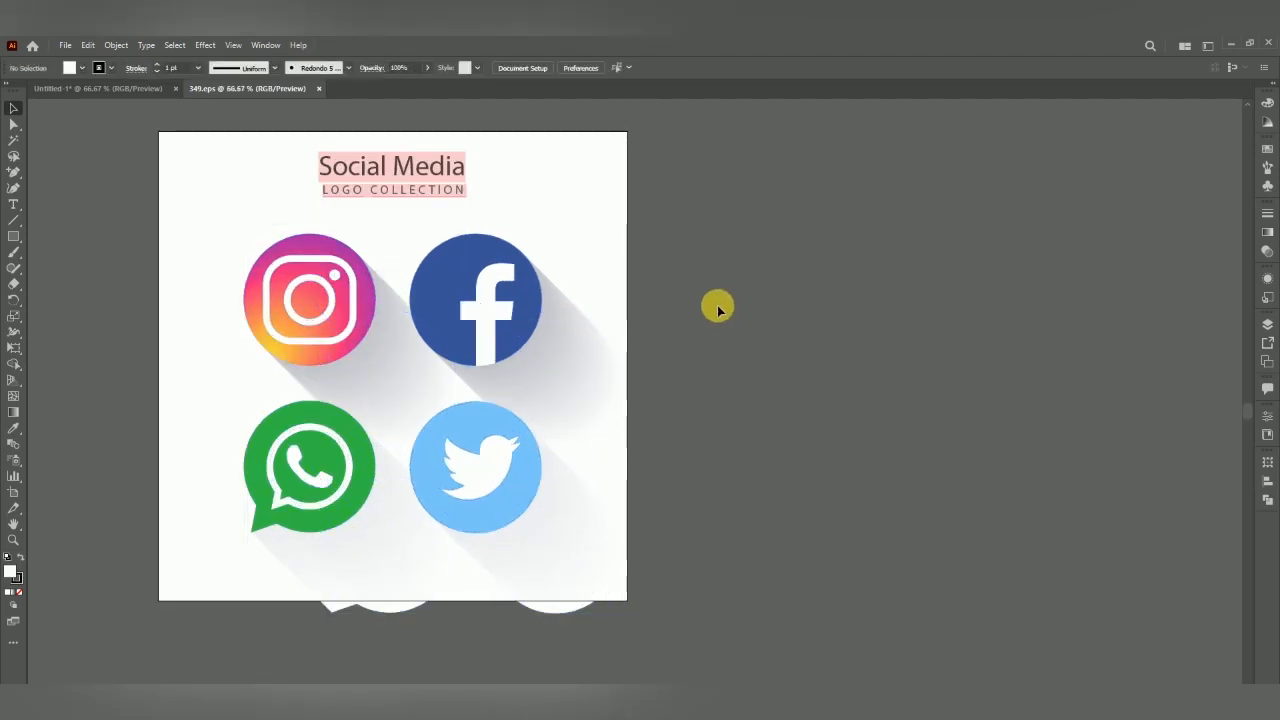
{"action": "left_click", "coordinate": [470, 327]}
{"action": "right_click", "coordinate": [494, 323]}
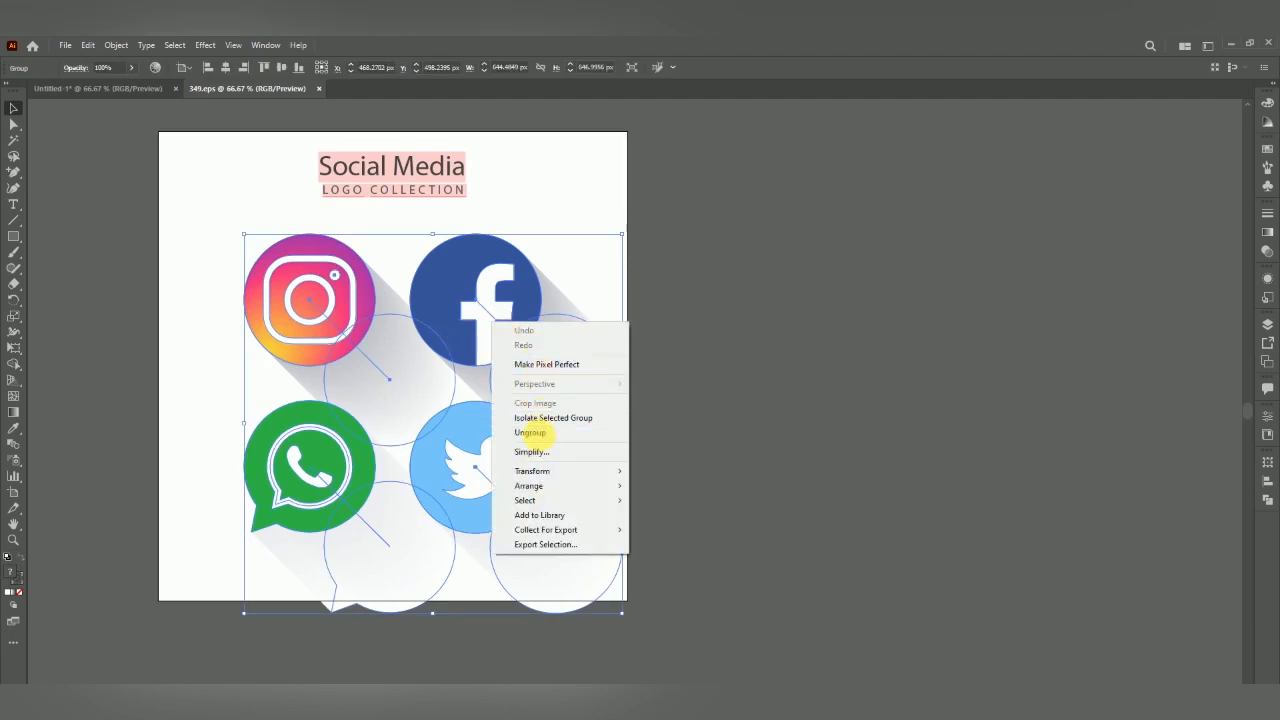
{"action": "left_click", "coordinate": [530, 432]}
- Separate the Facebook logo from its long shadow, moving the logo past the artboard's left edge and the shadow to the right
{"action": "left_click_drag", "start_coordinate": [509, 303], "coordinate": [870, 338]}
{"action": "left_click_drag", "start_coordinate": [471, 323], "coordinate": [578, 308]}
{"action": "left_click_drag", "start_coordinate": [799, 318], "coordinate": [125, 338]}
- Move the Instagram logo off the artboard into the empty area beside it and ungroup it
{"action": "left_click_drag", "start_coordinate": [333, 323], "coordinate": [240, 316]}
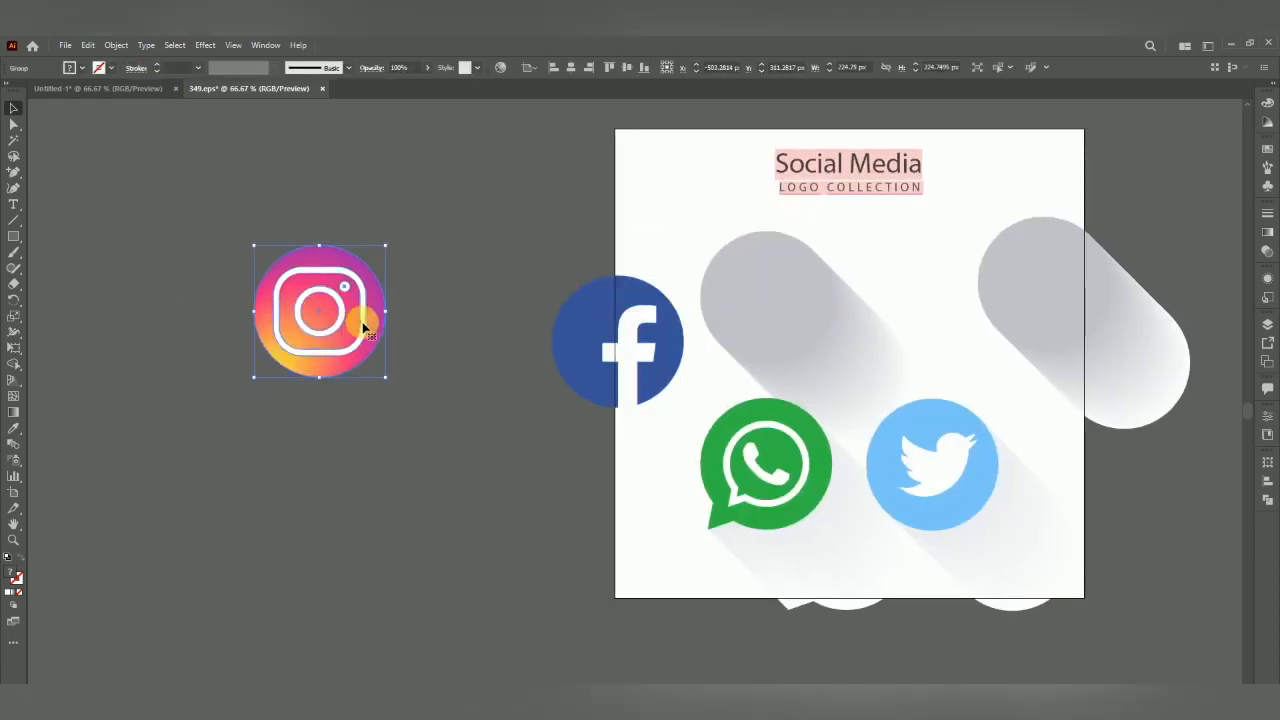
{"action": "scroll", "coordinate": [323, 308], "scroll_direction": "up", "scroll_amount": 3}
{"action": "right_click", "coordinate": [398, 325]}
{"action": "left_click", "coordinate": [448, 435]}
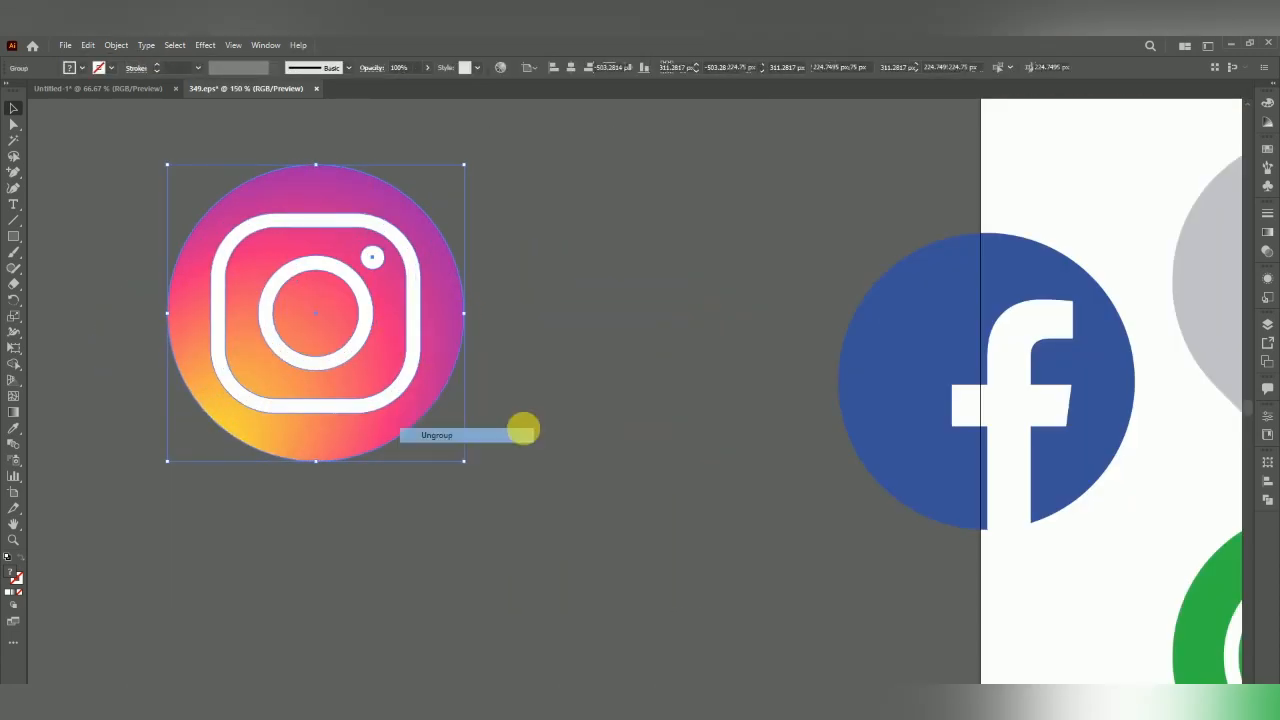
- Pull the Instagram logo's gradient circle and white camera symbol apart, undo the circle's move, and scale the circle down to about a third
{"action": "left_click_drag", "start_coordinate": [364, 347], "coordinate": [272, 383]}
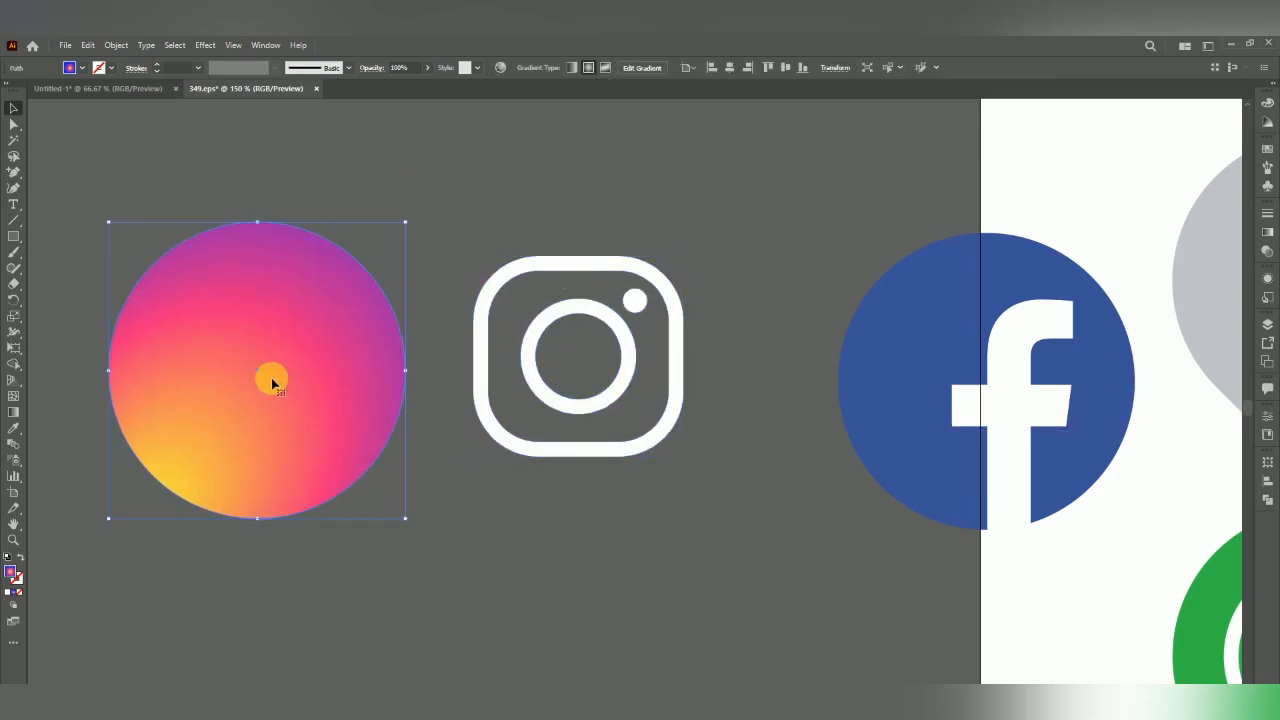
{"action": "key", "text": "ctrl+z"}
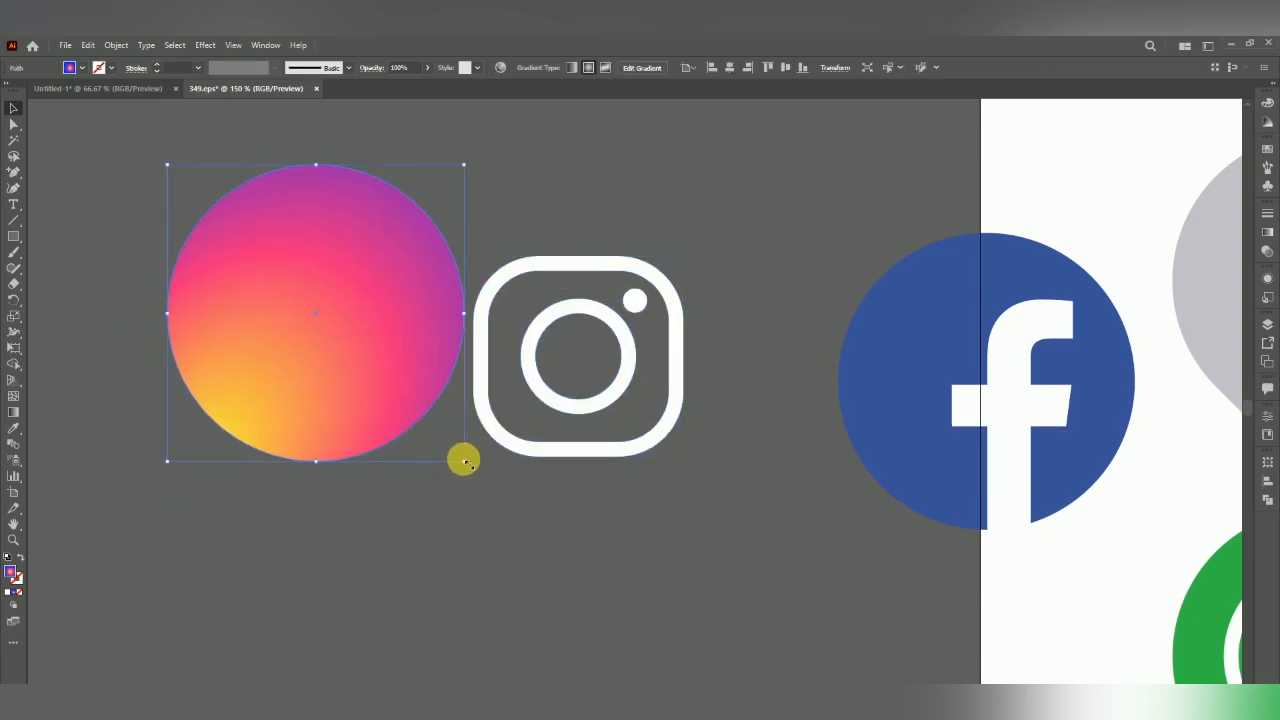
{"action": "left_click_drag", "start_coordinate": [464, 461], "coordinate": [371, 374]}
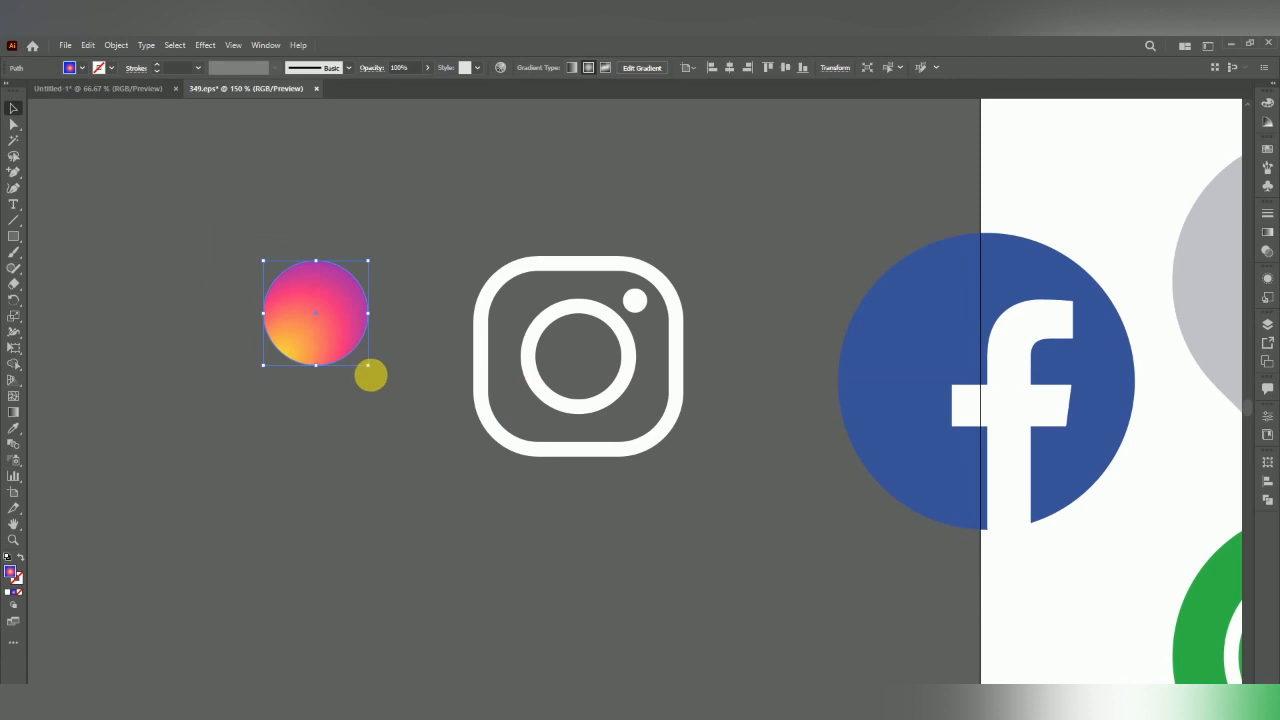
- Undo the scaling, separating, ungrouping and moving of the Instagram logo
{"action": "key", "text": "ctrl+z"}
{"action": "key", "text": "ctrl+z"}
{"action": "key", "text": "ctrl+z"}
{"action": "key", "text": "ctrl+z"}
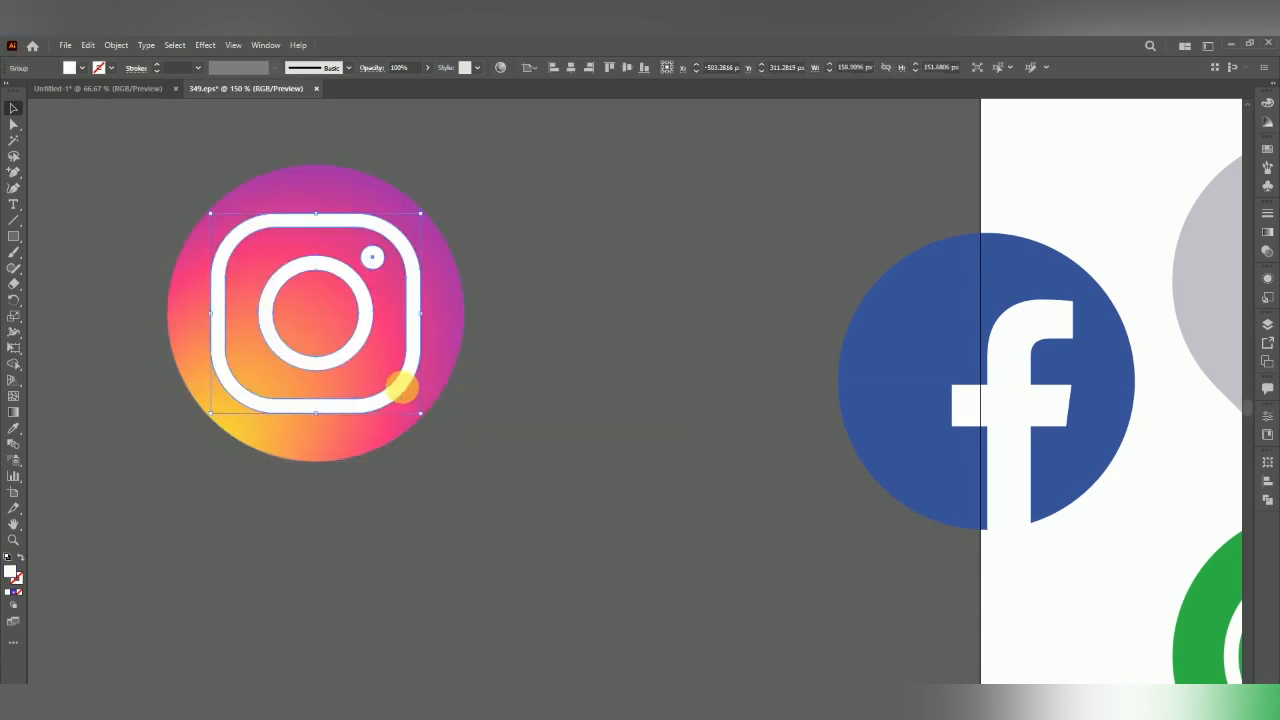
{"action": "key", "text": "ctrl+minus"}
{"action": "key", "text": "ctrl+minus"}
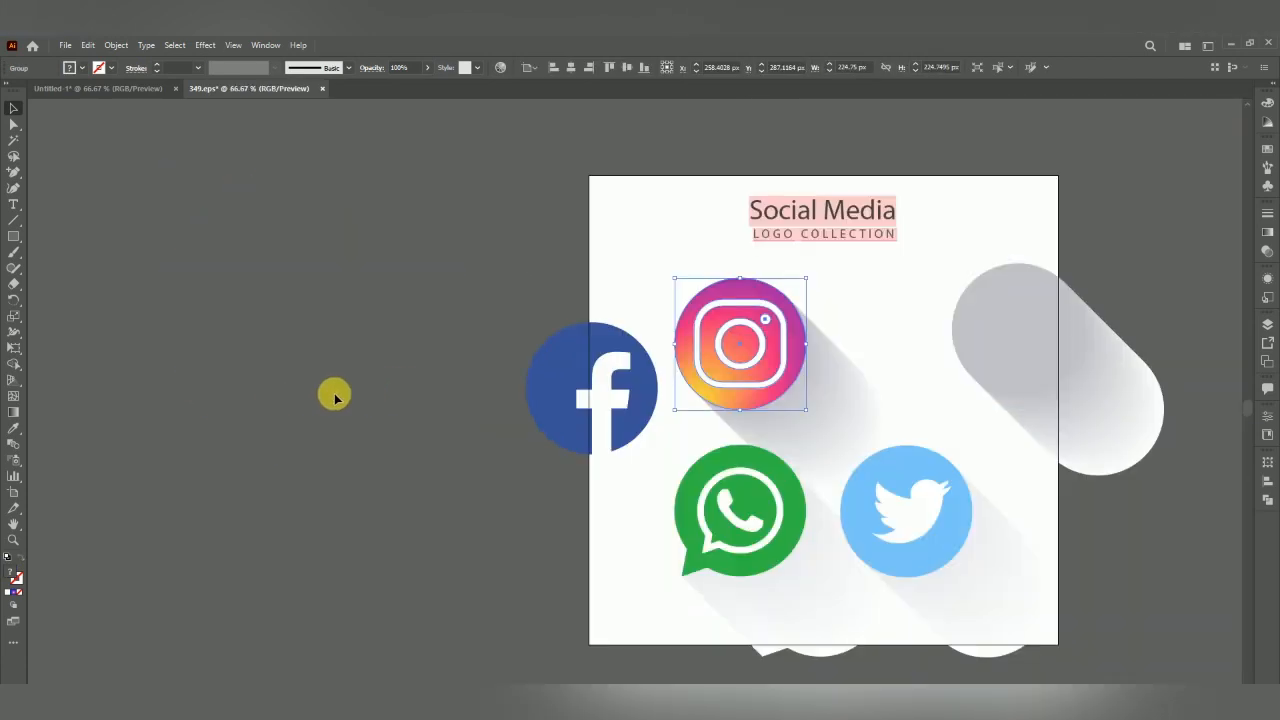
- Switch to Freepik in the browser and check the square Social Media logo collection's file type on its own page
{"action": "left_click", "coordinate": [332, 700]}
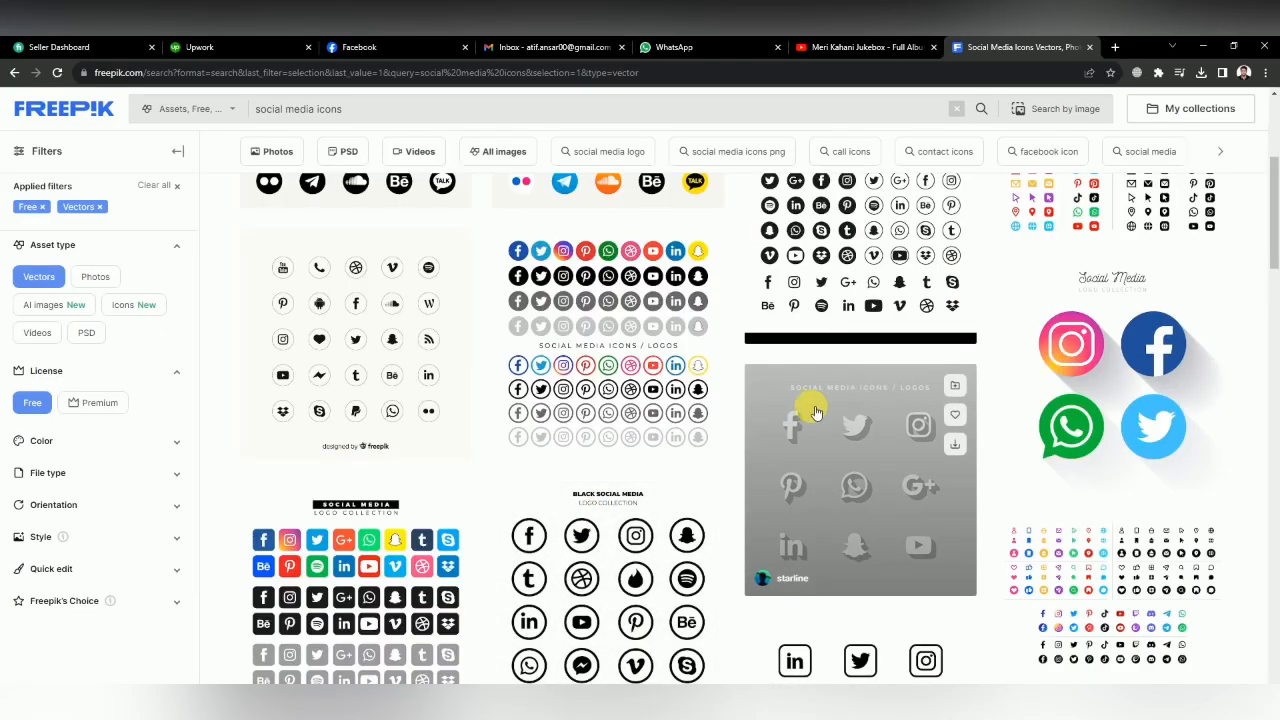
{"action": "scroll", "coordinate": [600, 440], "scroll_direction": "down", "scroll_amount": 1}
{"action": "right_click", "coordinate": [395, 472]}
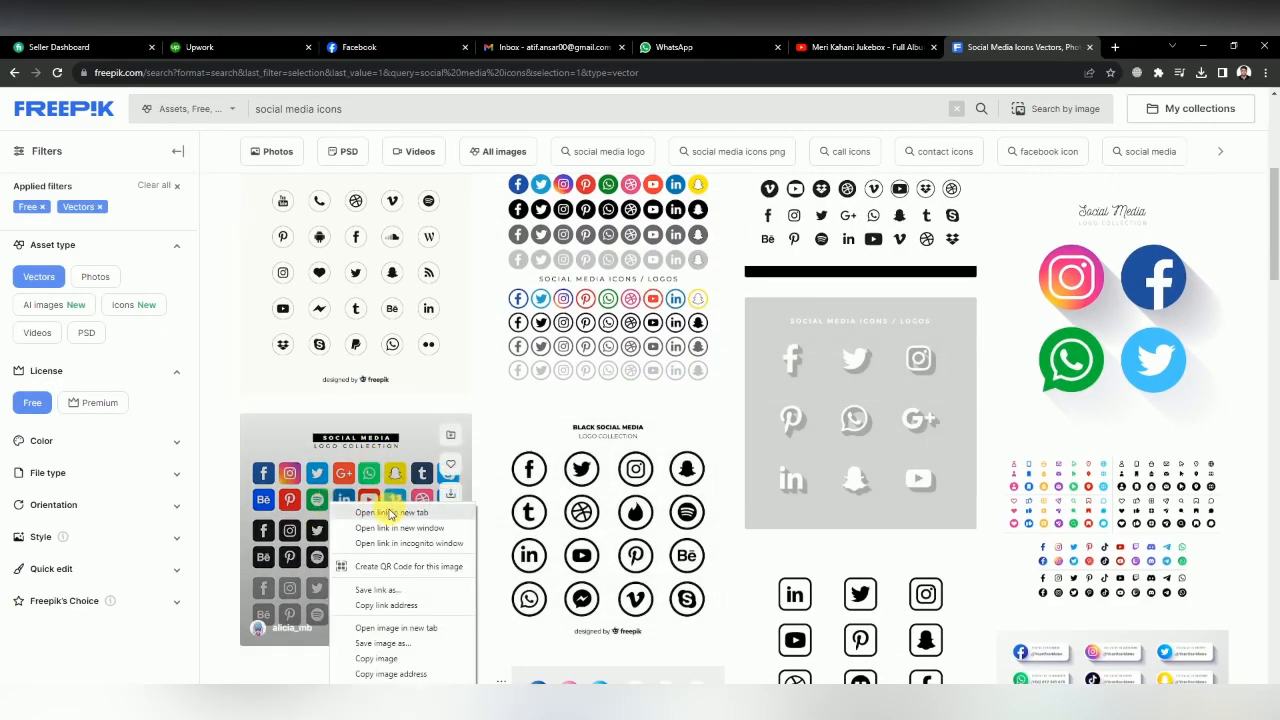
{"action": "left_click", "coordinate": [391, 512]}
{"action": "left_click", "coordinate": [1020, 48]}
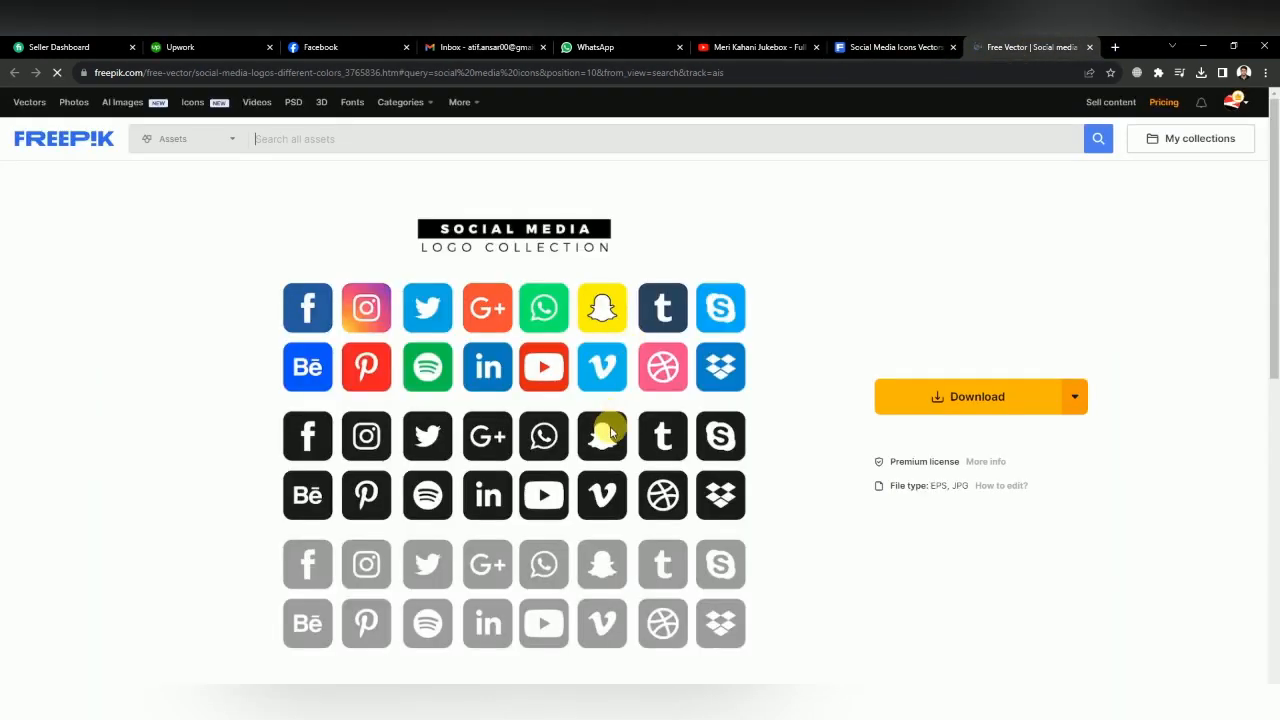
{"action": "scroll", "coordinate": [880, 445], "scroll_direction": "down", "scroll_amount": 1}
{"action": "left_click_drag", "start_coordinate": [932, 420], "coordinate": [975, 422]}
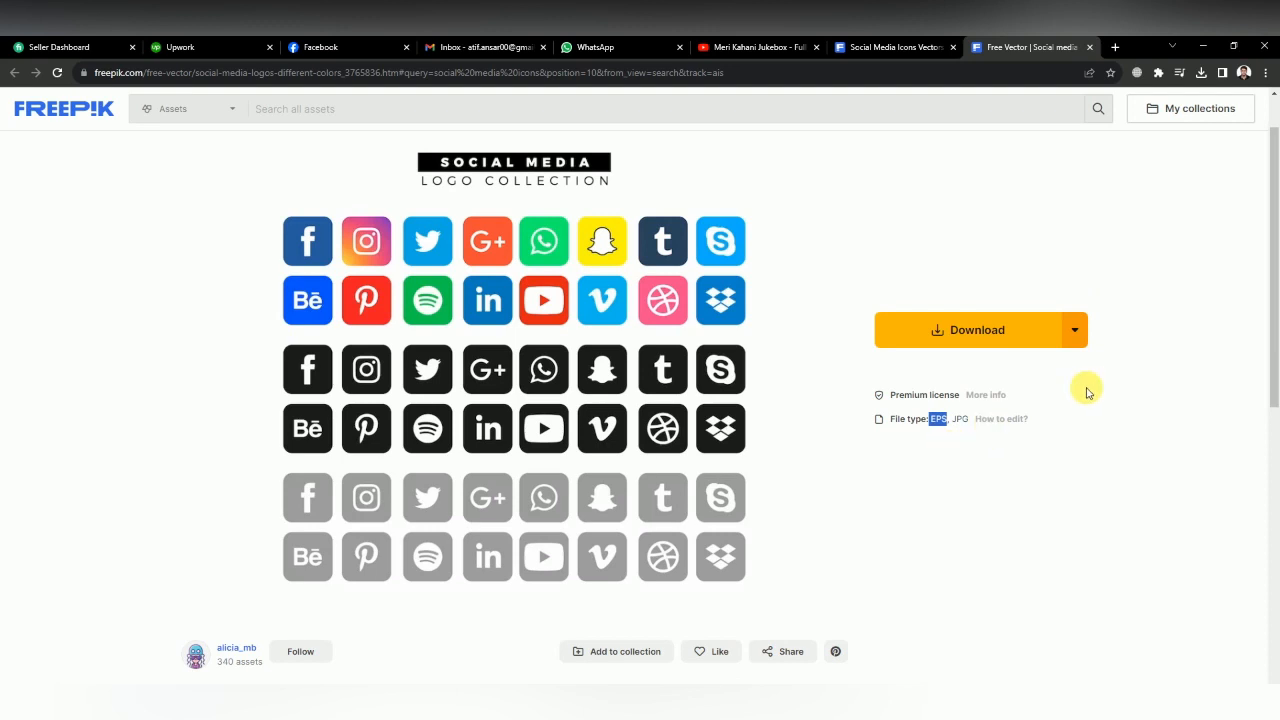
{"action": "left_click", "coordinate": [1089, 51]}
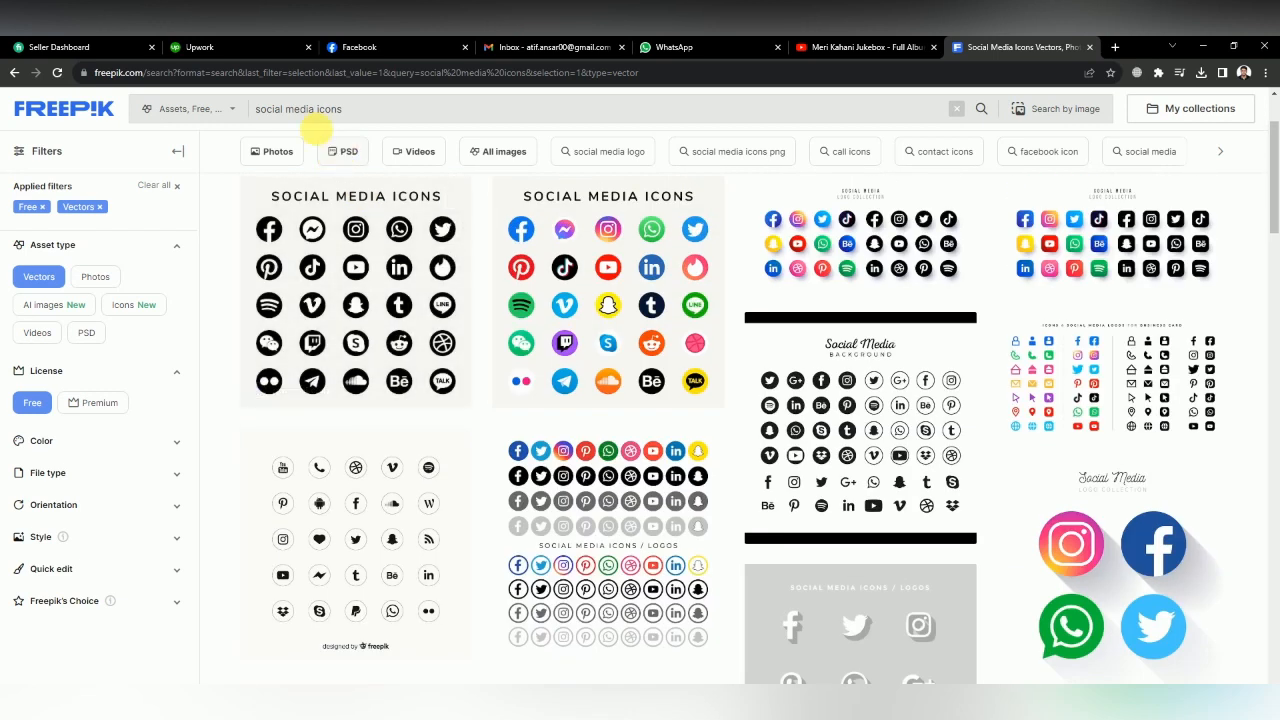
- Search Freepik for "social media post" vectors and download the red and black Digital Marketing Agency template
{"action": "left_click_drag", "start_coordinate": [338, 110], "coordinate": [162, 120]}
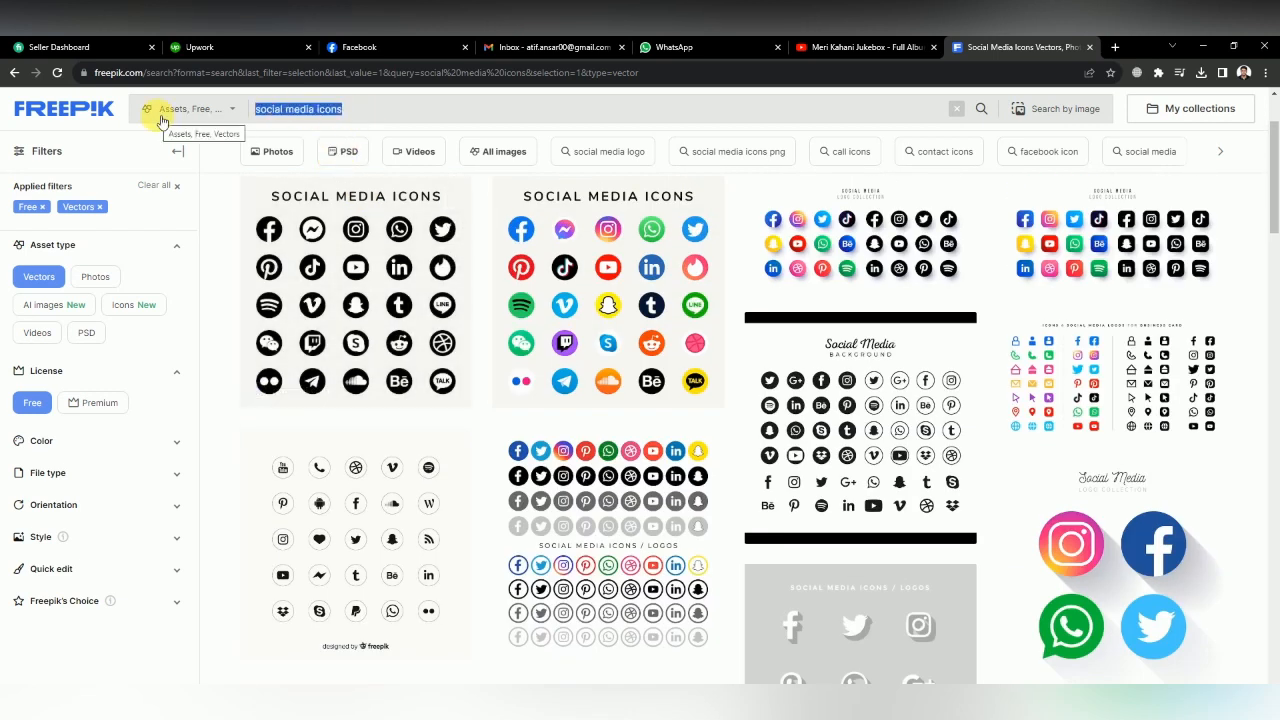
{"action": "type", "text": "soc"}
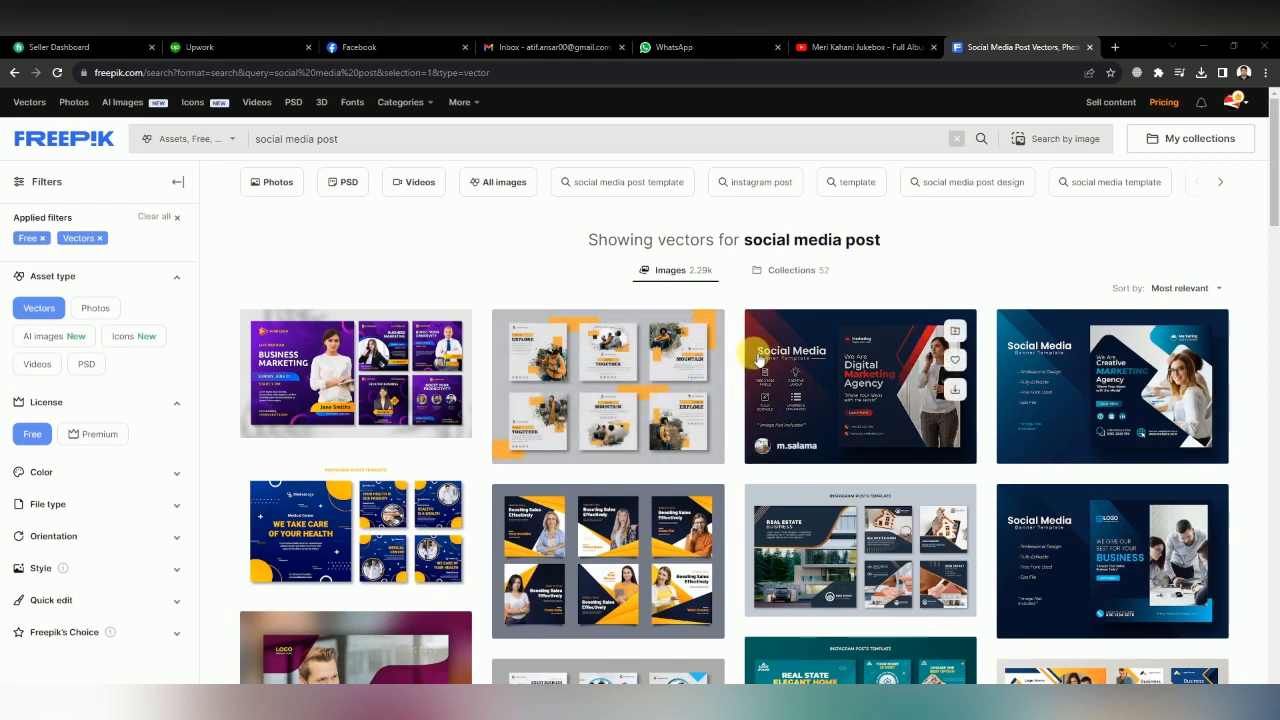
{"action": "scroll", "coordinate": [760, 357], "scroll_direction": "down", "scroll_amount": 3}
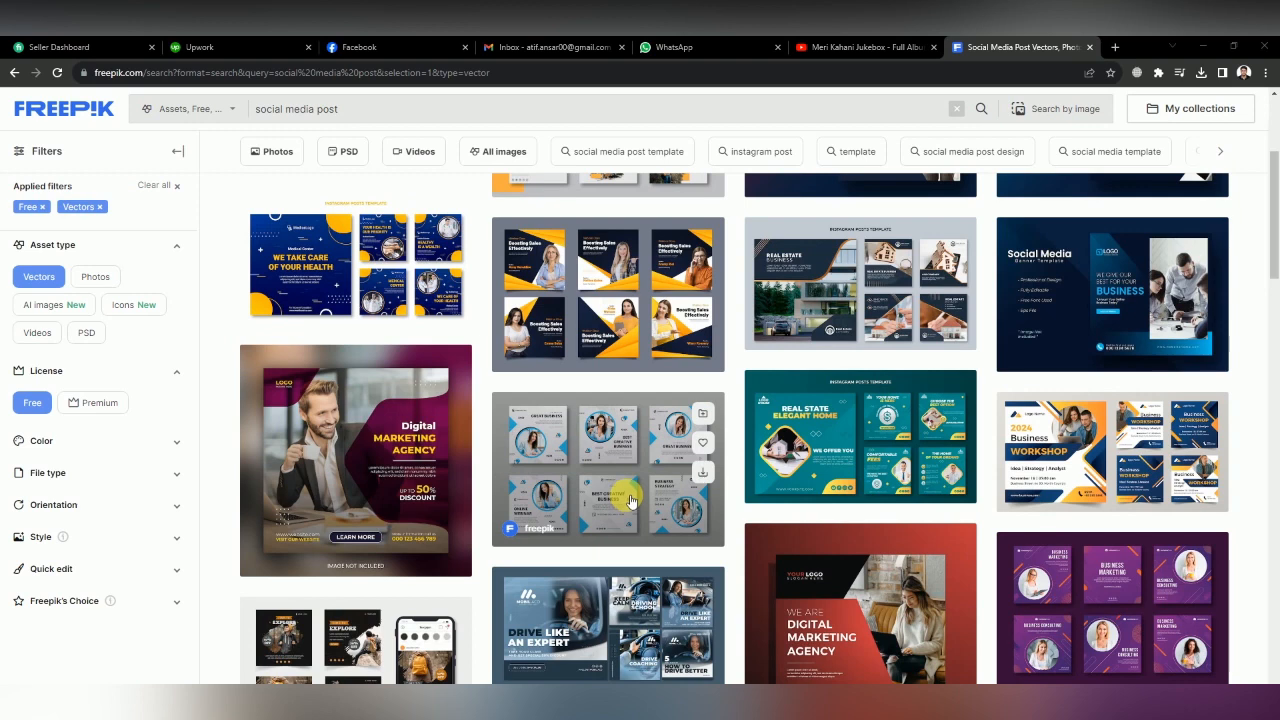
{"action": "scroll", "coordinate": [630, 495], "scroll_direction": "down", "scroll_amount": 2}
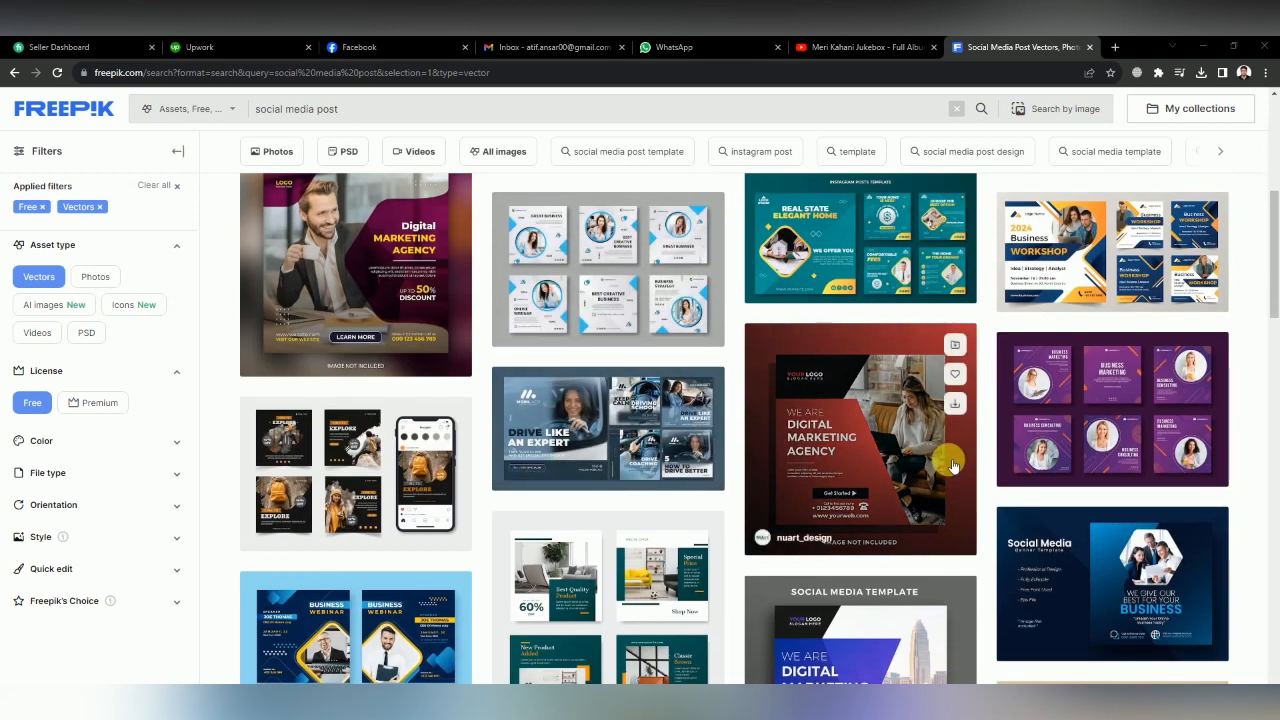
{"action": "scroll", "coordinate": [953, 465], "scroll_direction": "down", "scroll_amount": 2}
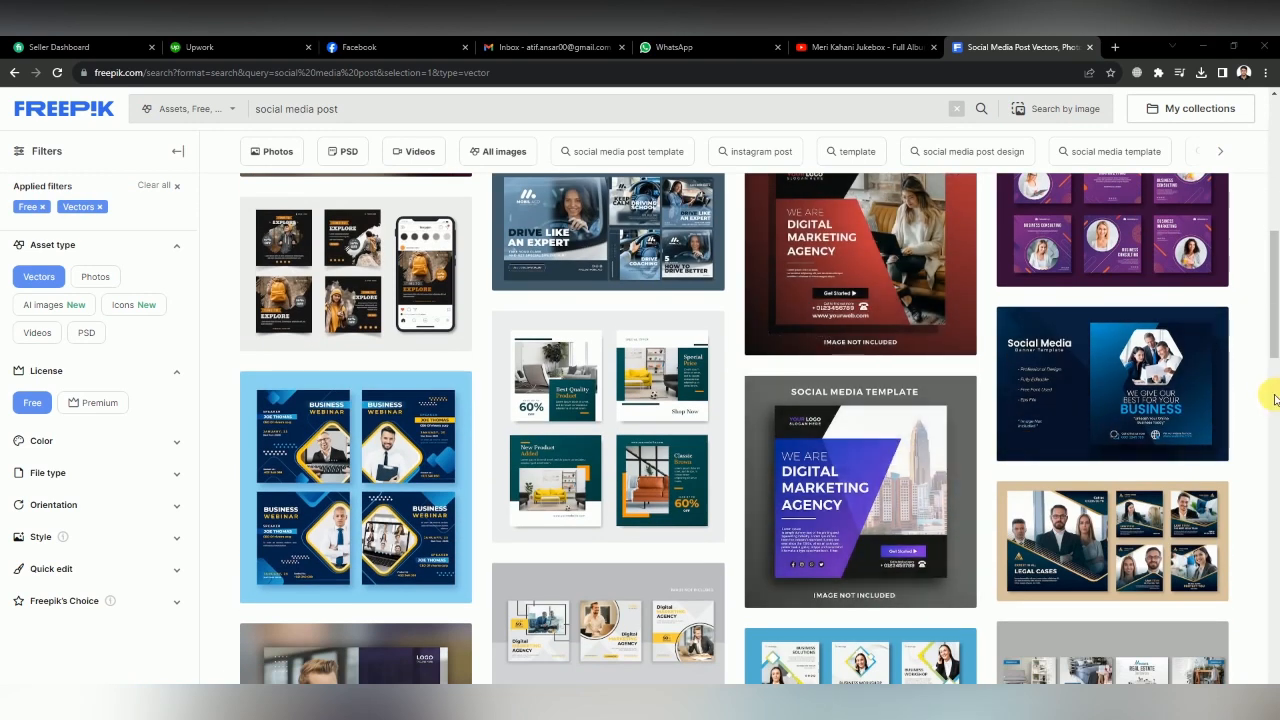
{"action": "scroll", "coordinate": [950, 440], "scroll_direction": "down", "scroll_amount": 2}
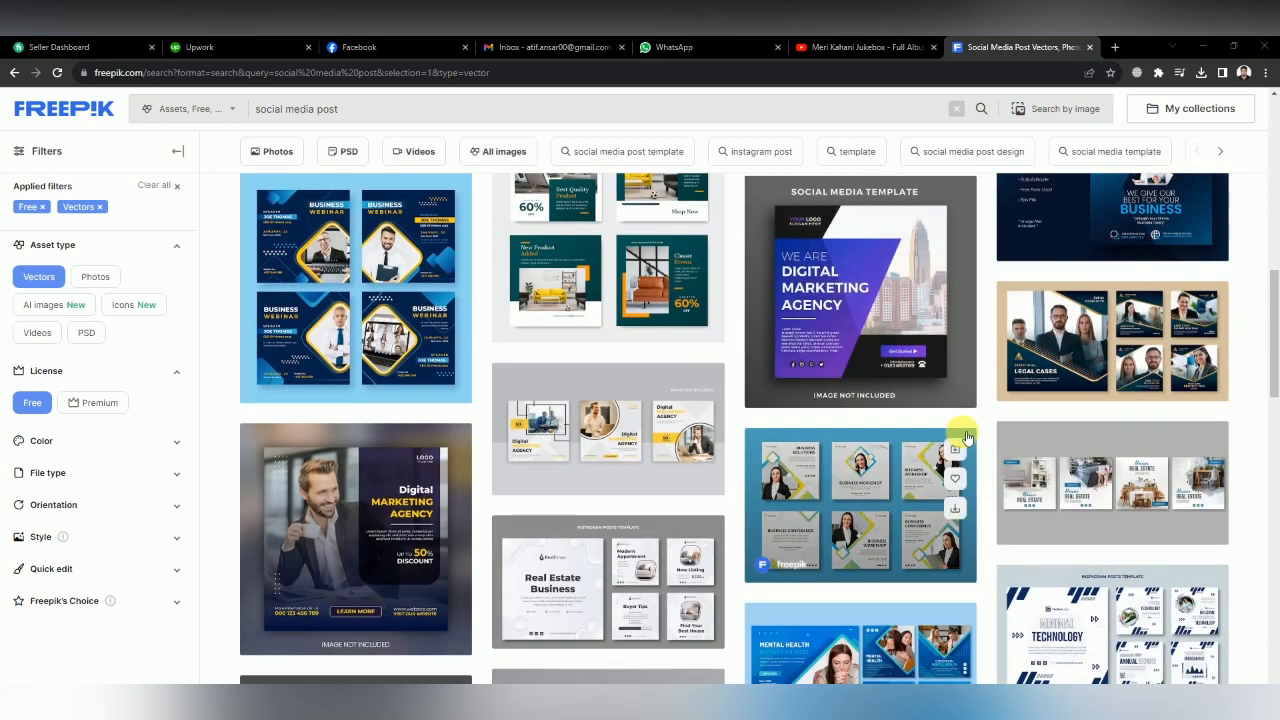
{"action": "scroll", "coordinate": [980, 434], "scroll_direction": "down", "scroll_amount": 2}
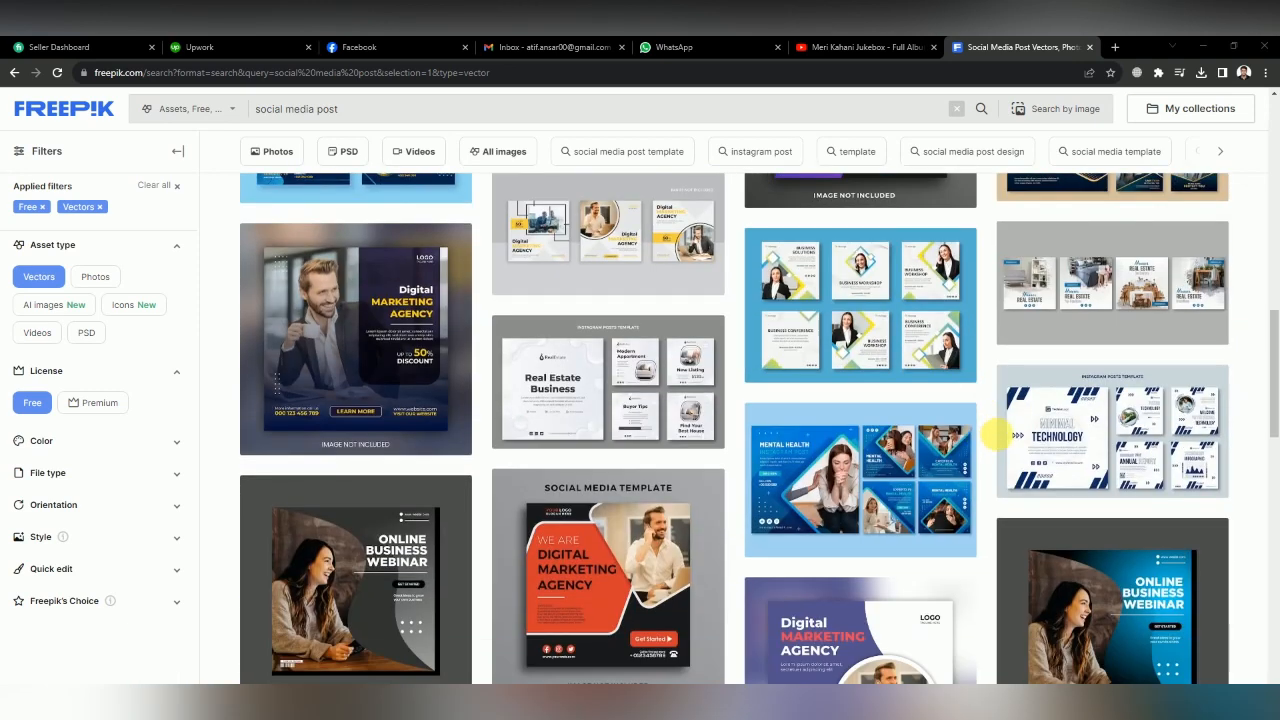
{"action": "scroll", "coordinate": [995, 434], "scroll_direction": "down", "scroll_amount": 1}
{"action": "right_click", "coordinate": [587, 456]}
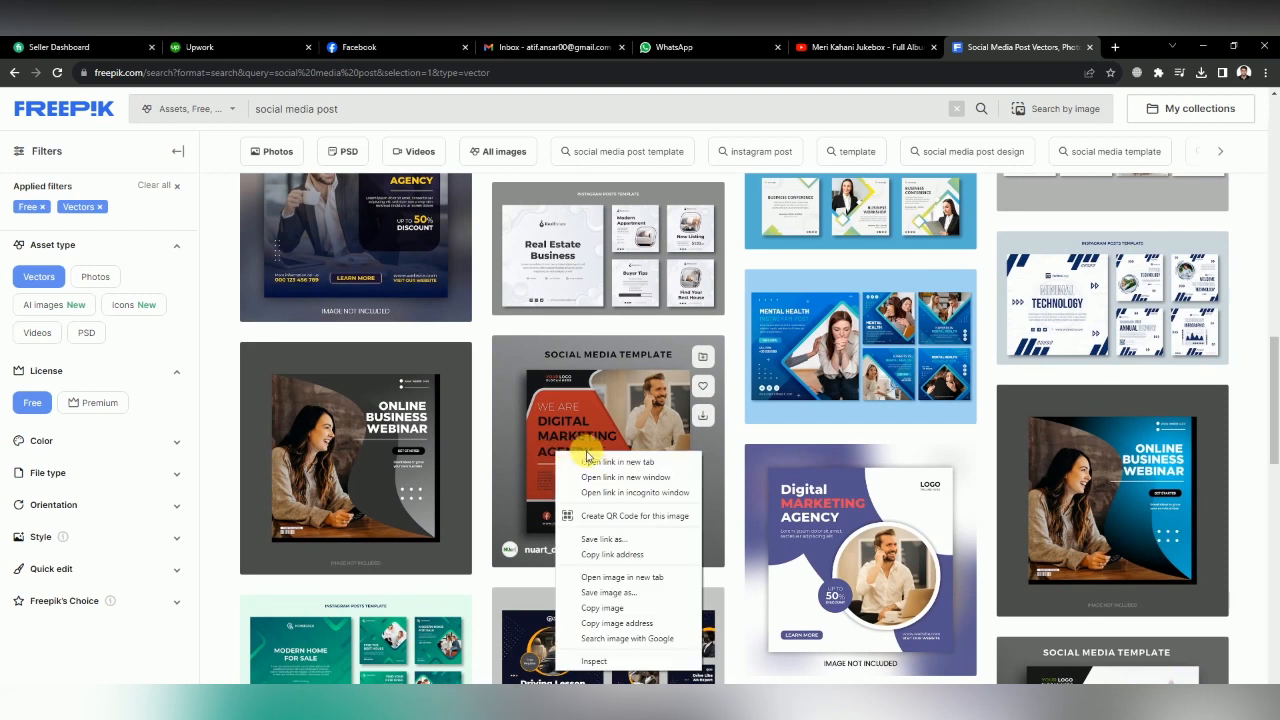
{"action": "left_click", "coordinate": [703, 415]}
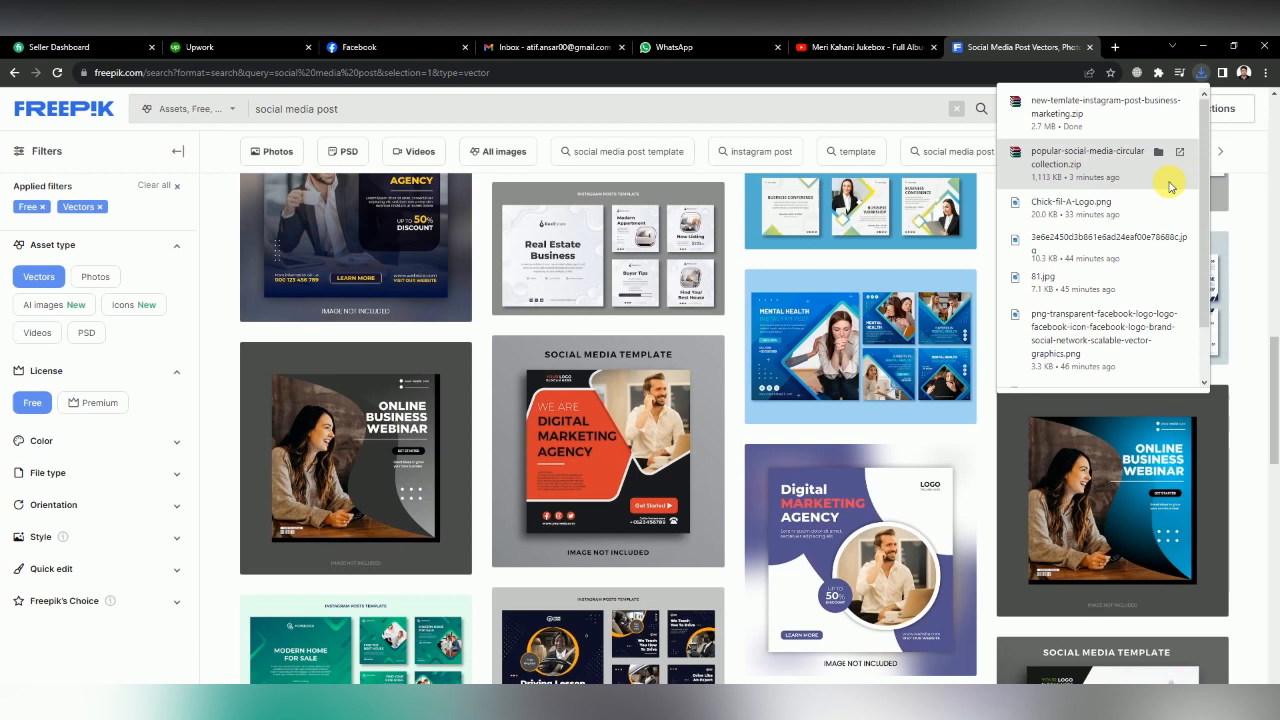
- Show the downloaded new-temlate-instagram-post-business-marketing archive in its folder and extract it
{"action": "left_click", "coordinate": [1163, 108]}
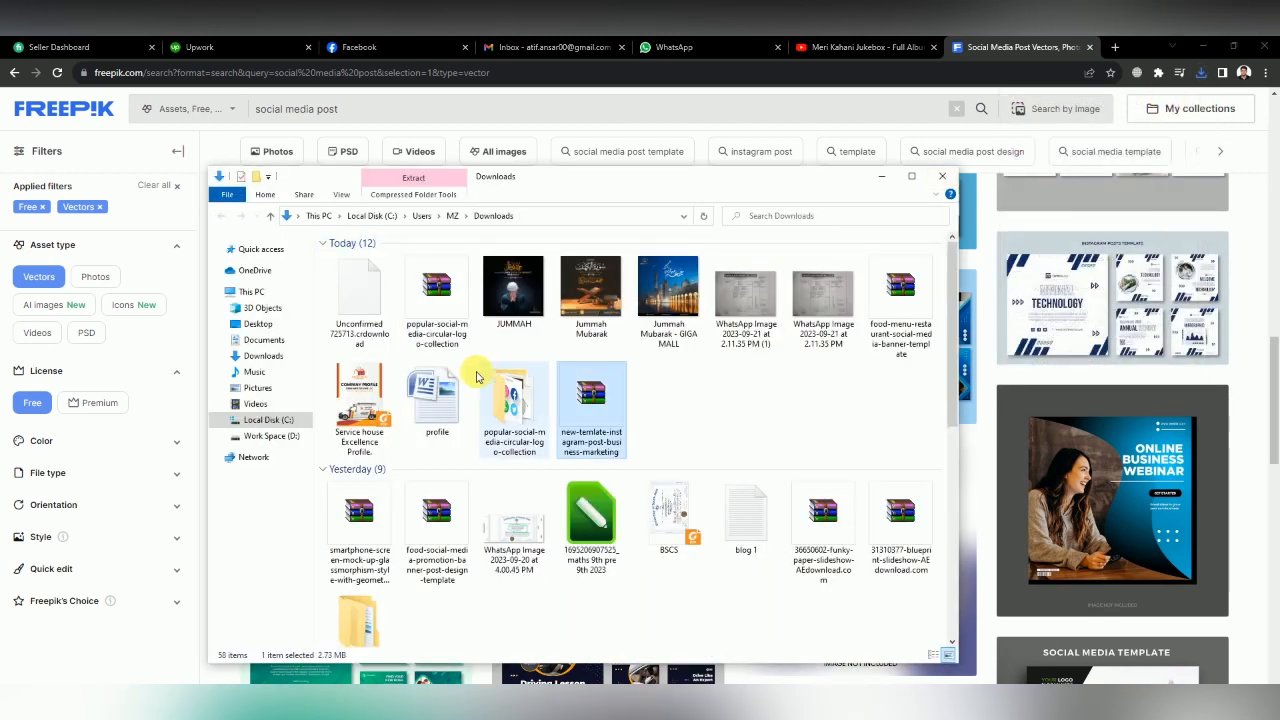
{"action": "right_click", "coordinate": [685, 395]}
{"action": "left_click", "coordinate": [738, 464]}
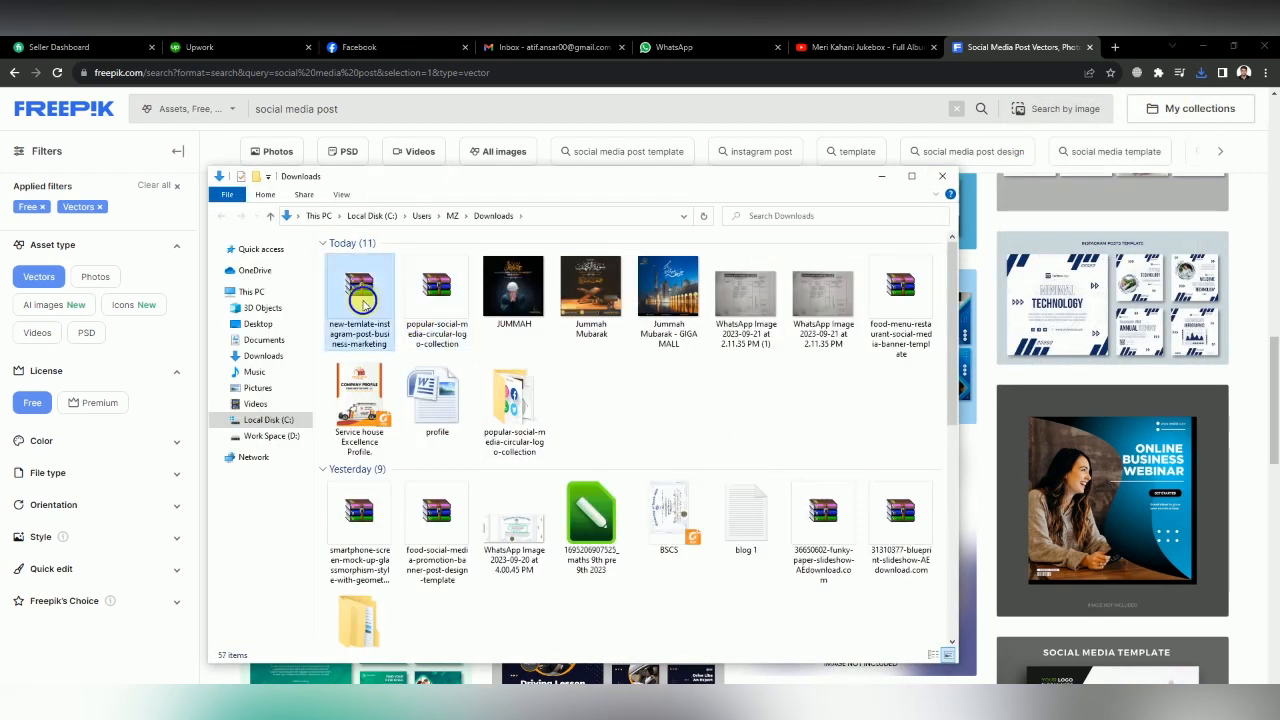
{"action": "right_click", "coordinate": [360, 300]}
{"action": "left_click", "coordinate": [415, 386]}
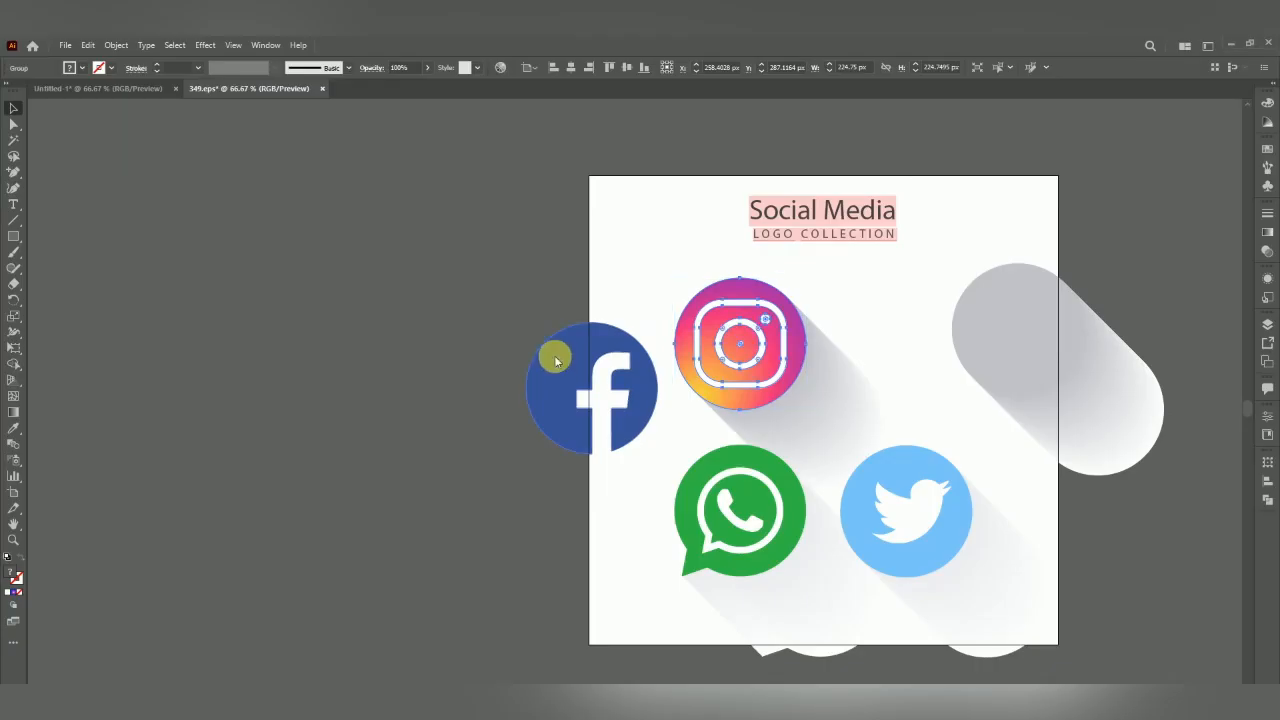
- Switch to Illustrator and open d25 [Converted].eps from the extracted template folder in Downloads
{"action": "key", "text": "ctrl+o"}
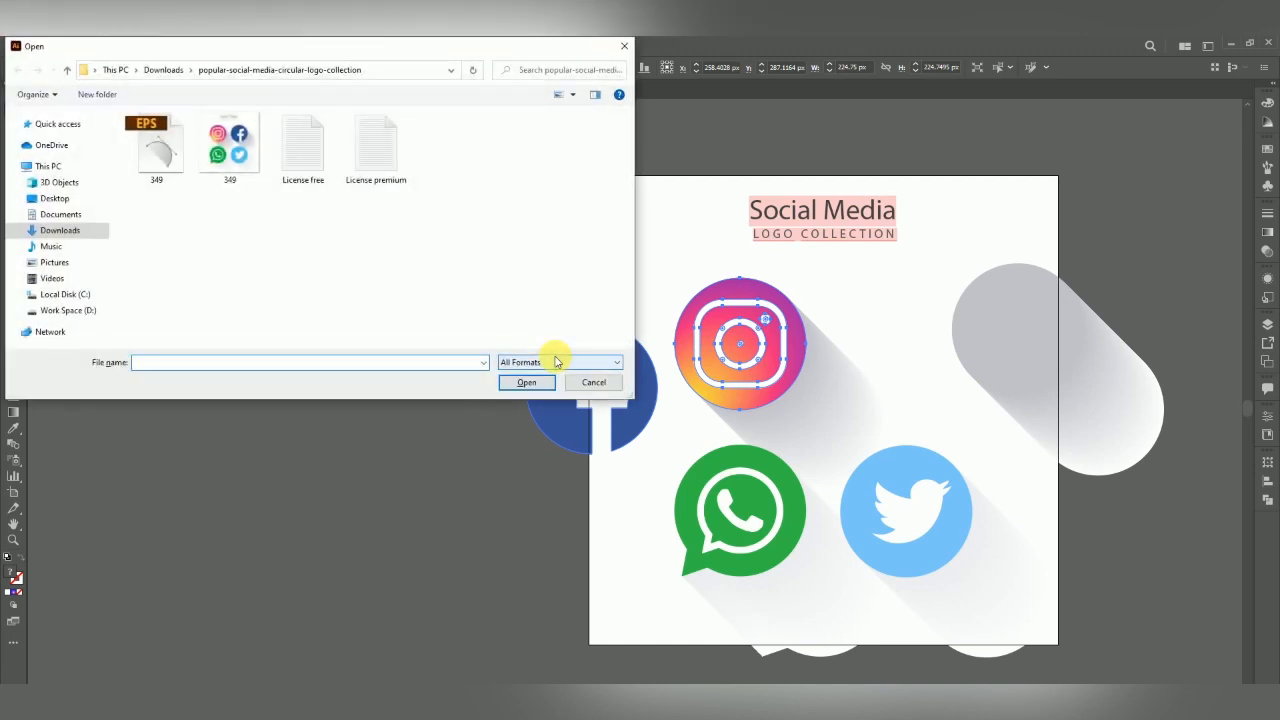
{"action": "left_click", "coordinate": [45, 231]}
{"action": "double_click", "coordinate": [365, 250]}
{"action": "left_click", "coordinate": [156, 150]}
{"action": "left_click", "coordinate": [527, 382]}
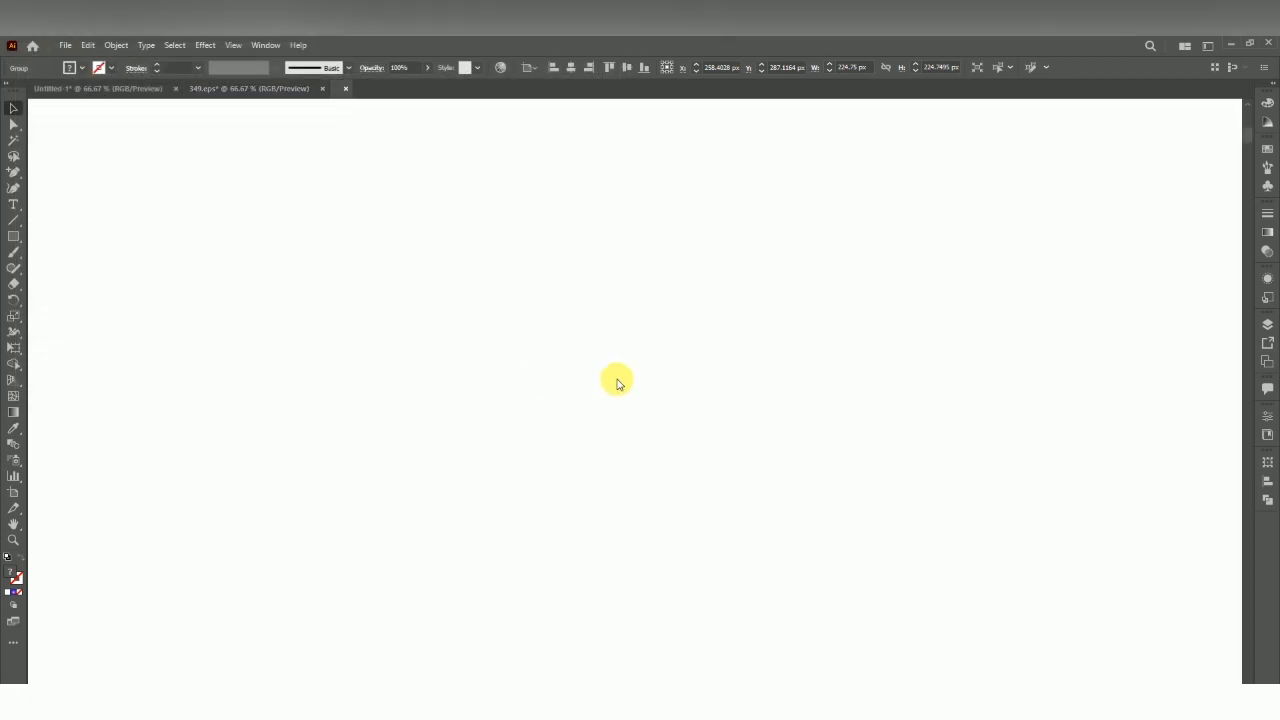
- Try moving the whole clipped template off the artboard to the right, and undo the move
{"action": "left_click", "coordinate": [495, 372]}
{"action": "left_click_drag", "start_coordinate": [457, 349], "coordinate": [700, 363]}
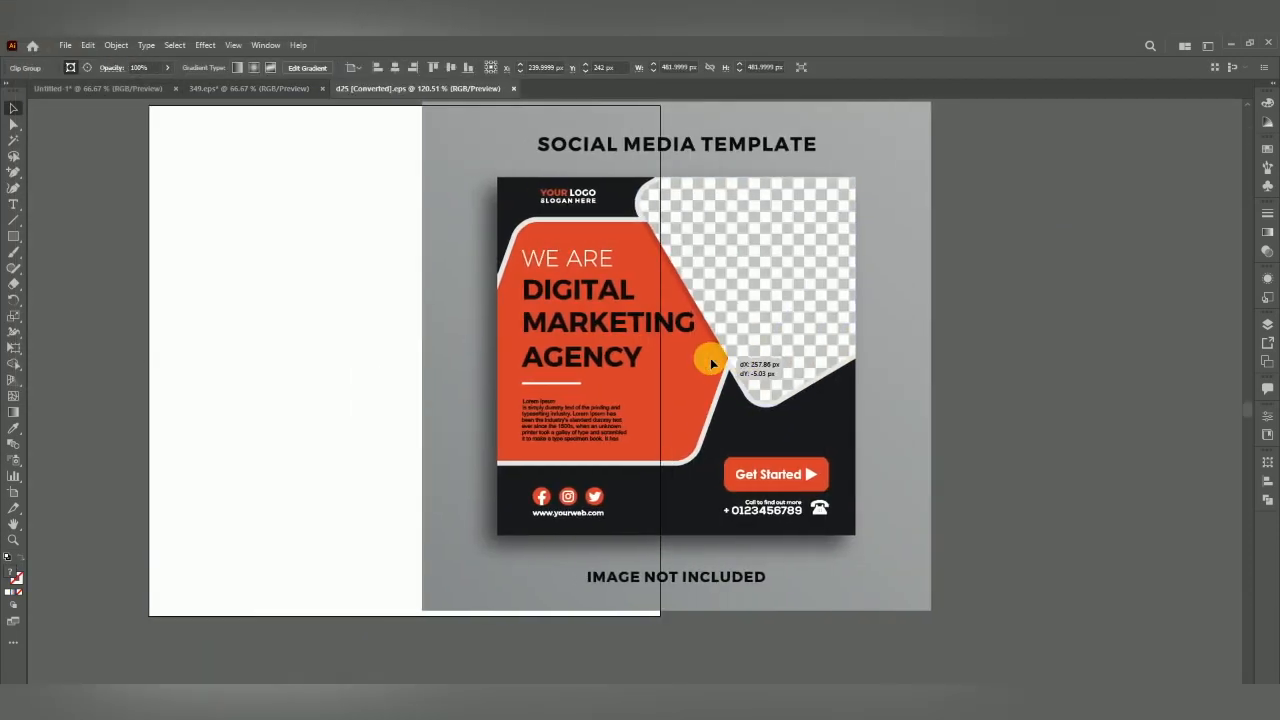
{"action": "key", "text": "ctrl+z"}
- Release the clipping mask of the whole social media template and deselect its artwork
{"action": "right_click", "coordinate": [508, 337]}
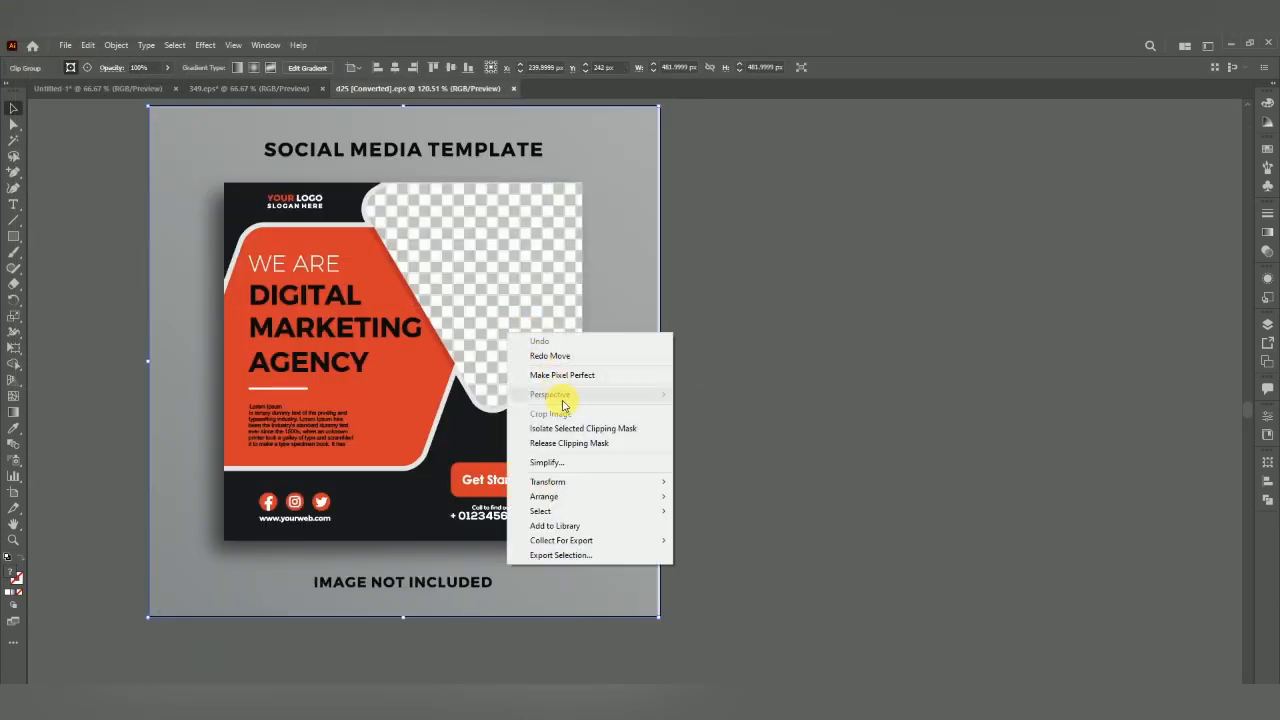
{"action": "left_click", "coordinate": [562, 443]}
{"action": "left_click", "coordinate": [909, 337]}
- Try moving the checkered image placeholder, a line of the Lorem Ipsum paragraph and a headline word separately, undoing the moves
{"action": "left_click_drag", "start_coordinate": [531, 357], "coordinate": [785, 358]}
{"action": "key", "text": "ctrl+z"}
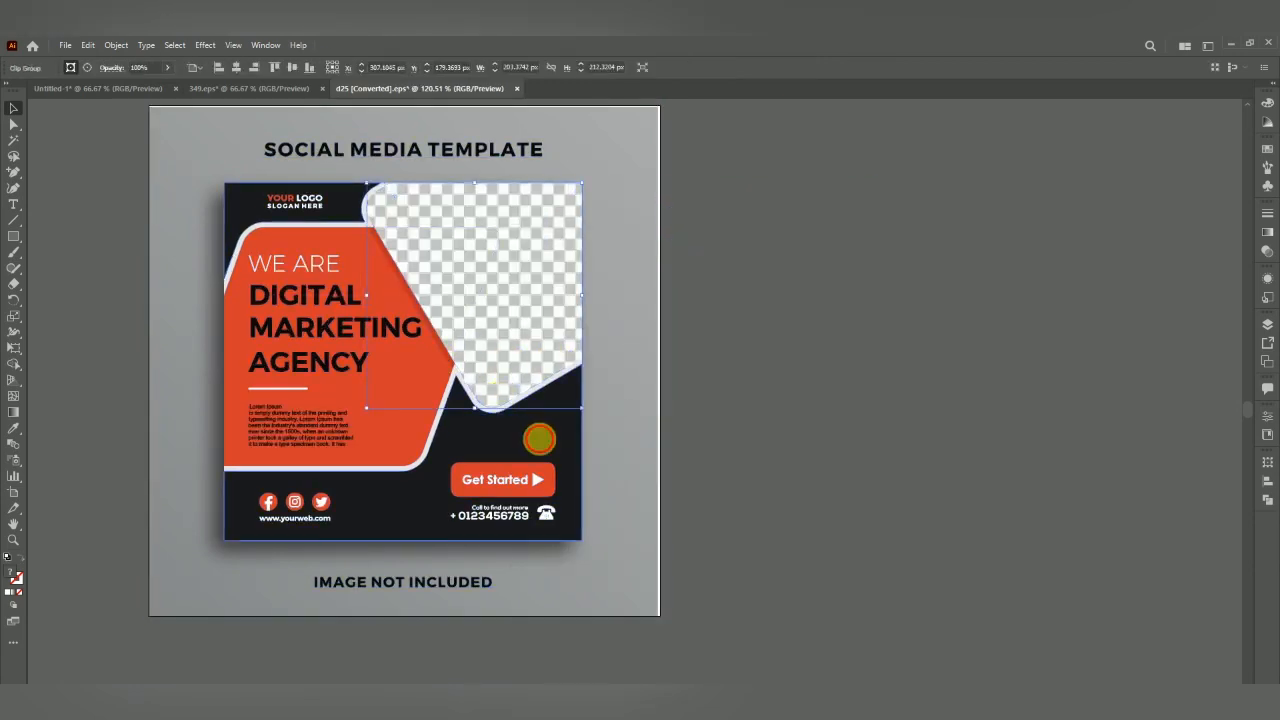
{"action": "left_click", "coordinate": [522, 438]}
{"action": "left_click_drag", "start_coordinate": [303, 417], "coordinate": [346, 424]}
{"action": "key", "text": "ctrl+z"}
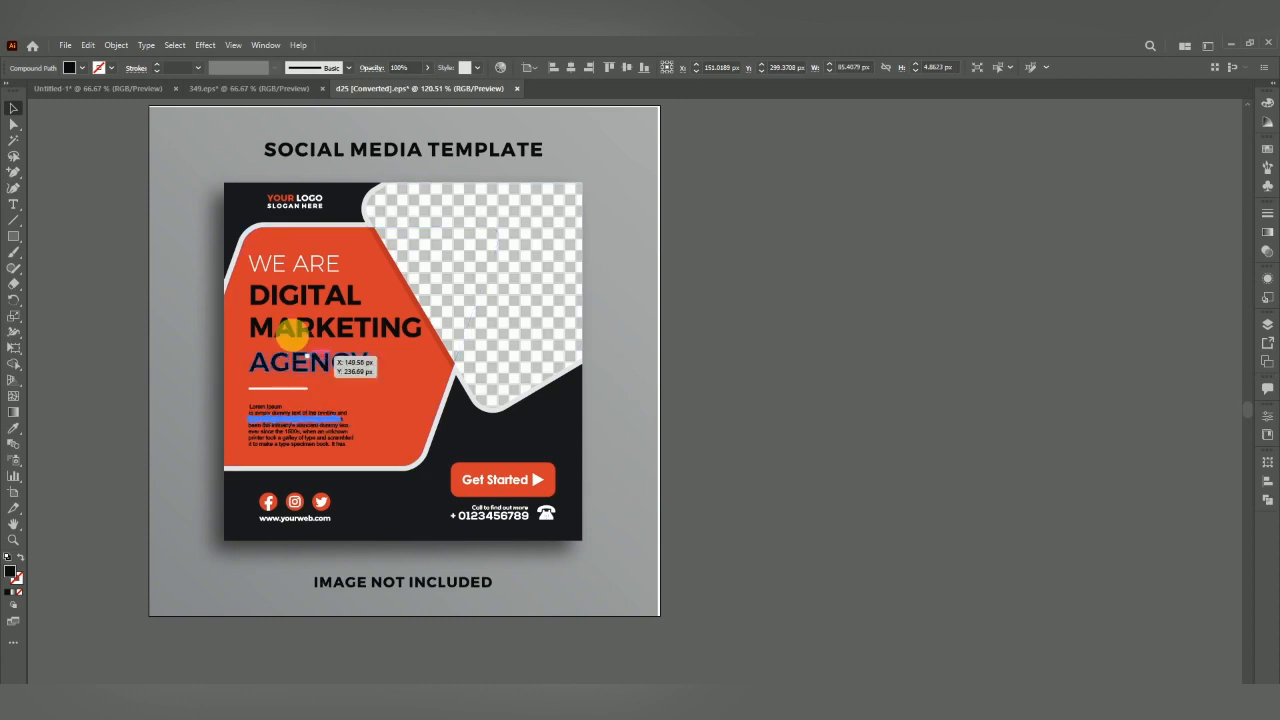
{"action": "scroll", "coordinate": [300, 340], "scroll_direction": "up", "scroll_amount": 2}
{"action": "left_click_drag", "start_coordinate": [309, 348], "coordinate": [357, 357]}
{"action": "key", "text": "ctrl+z"}
- Delete the headline words "DIGITAL", "WE ARE", "MARKETING" and "AGENCY" from the orange panel
{"action": "left_click", "coordinate": [343, 286]}
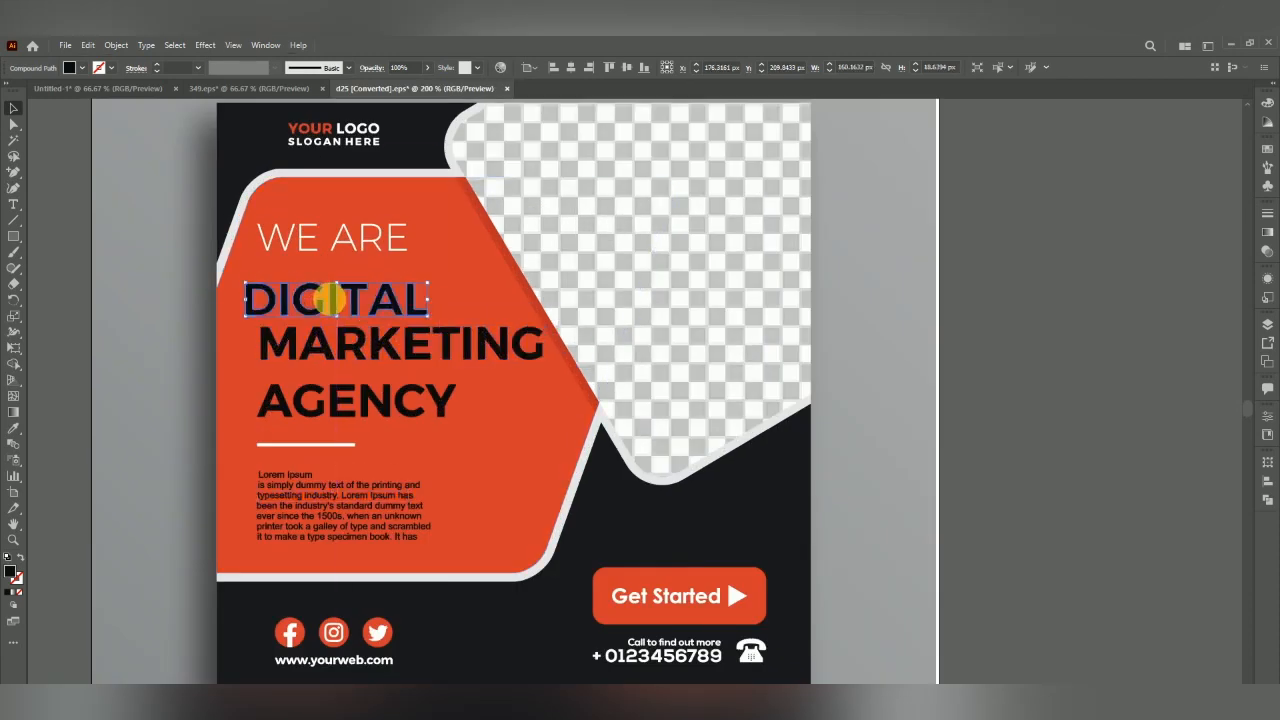
{"action": "key", "text": "Delete"}
{"action": "left_click", "coordinate": [354, 250]}
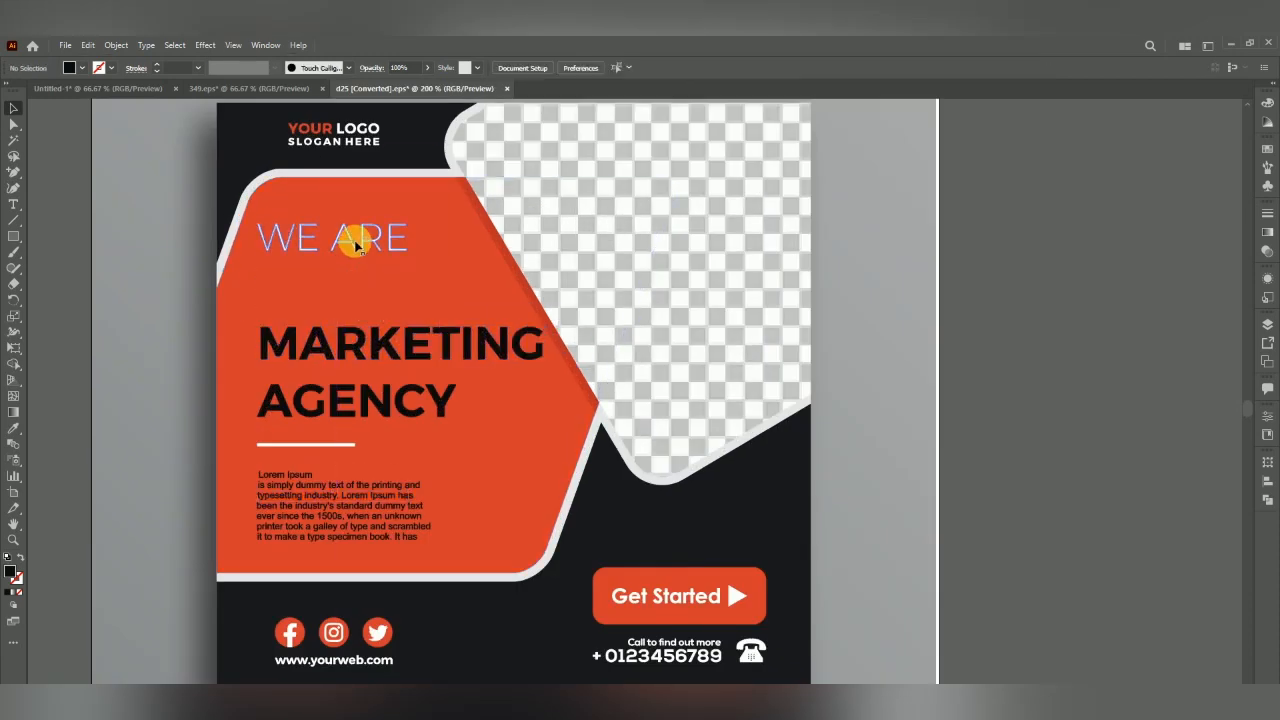
{"action": "key", "text": "Delete"}
{"action": "left_click", "coordinate": [373, 347]}
{"action": "key", "text": "Delete"}
{"action": "left_click", "coordinate": [405, 393]}
{"action": "key", "text": "Delete"}
{"action": "left_click", "coordinate": [413, 362]}
{"action": "left_click", "coordinate": [80, 67]}
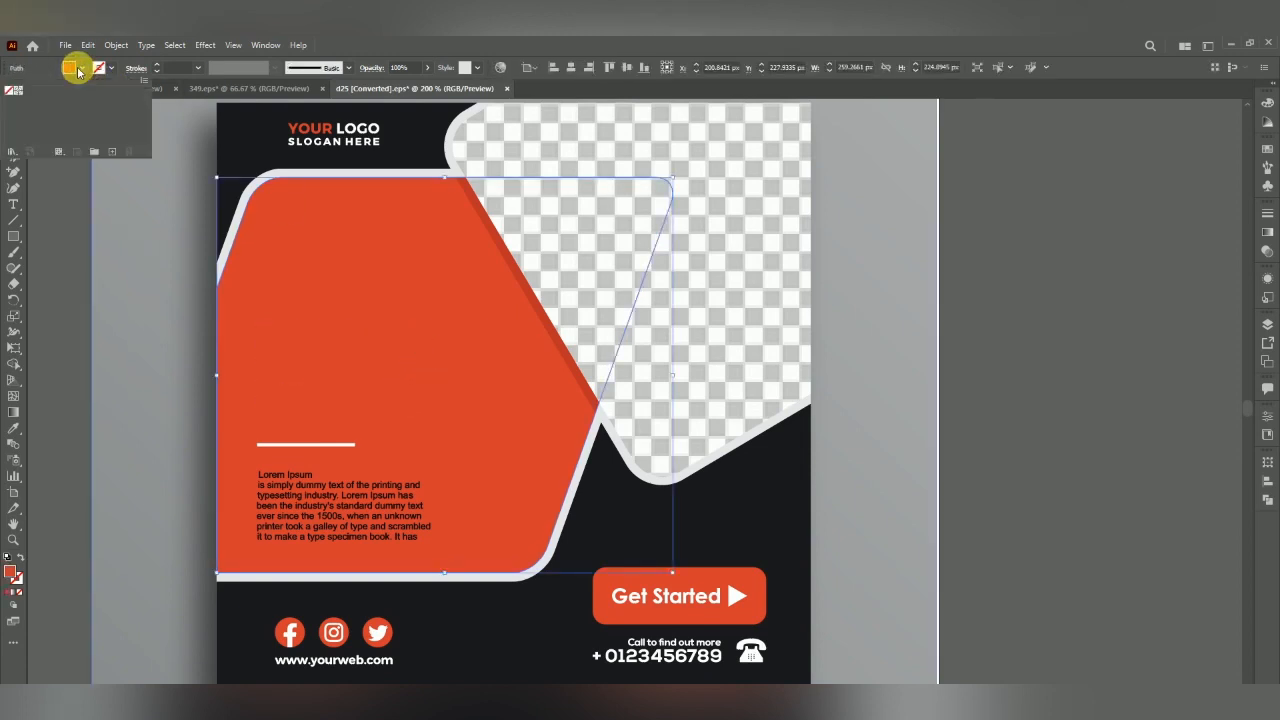
{"action": "left_click", "coordinate": [70, 425]}
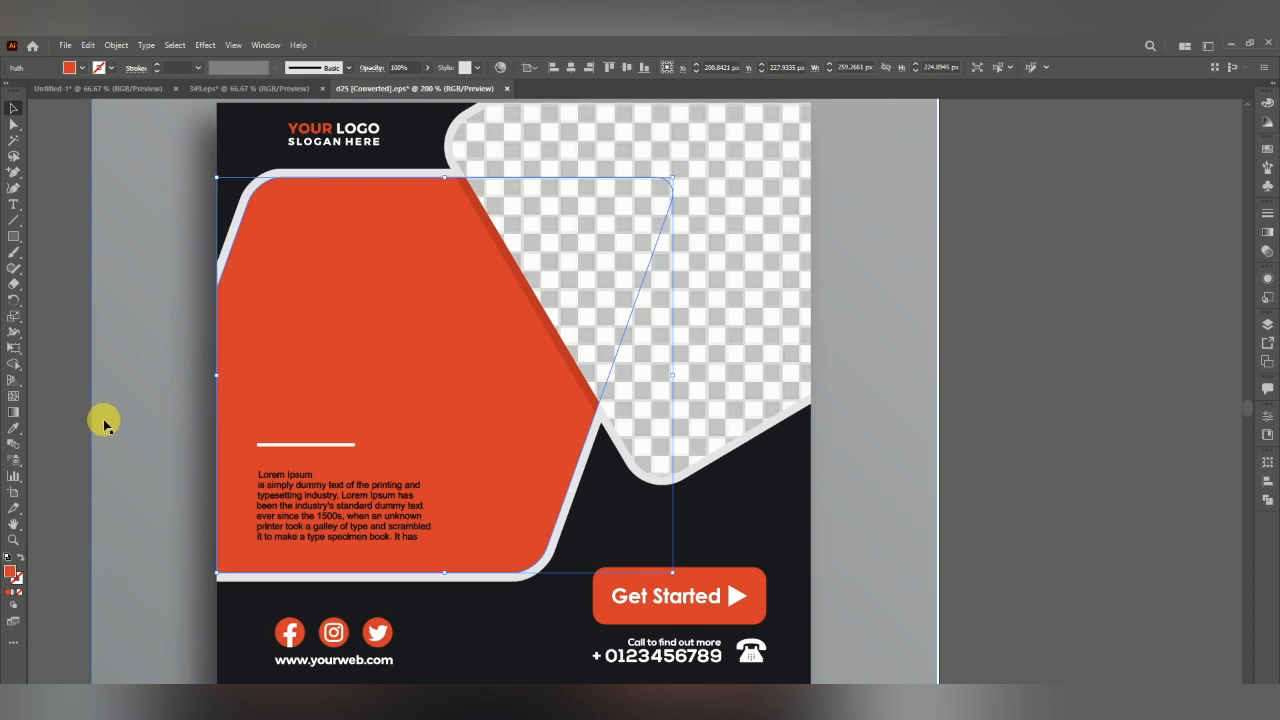
{"action": "left_click", "coordinate": [85, 415]}
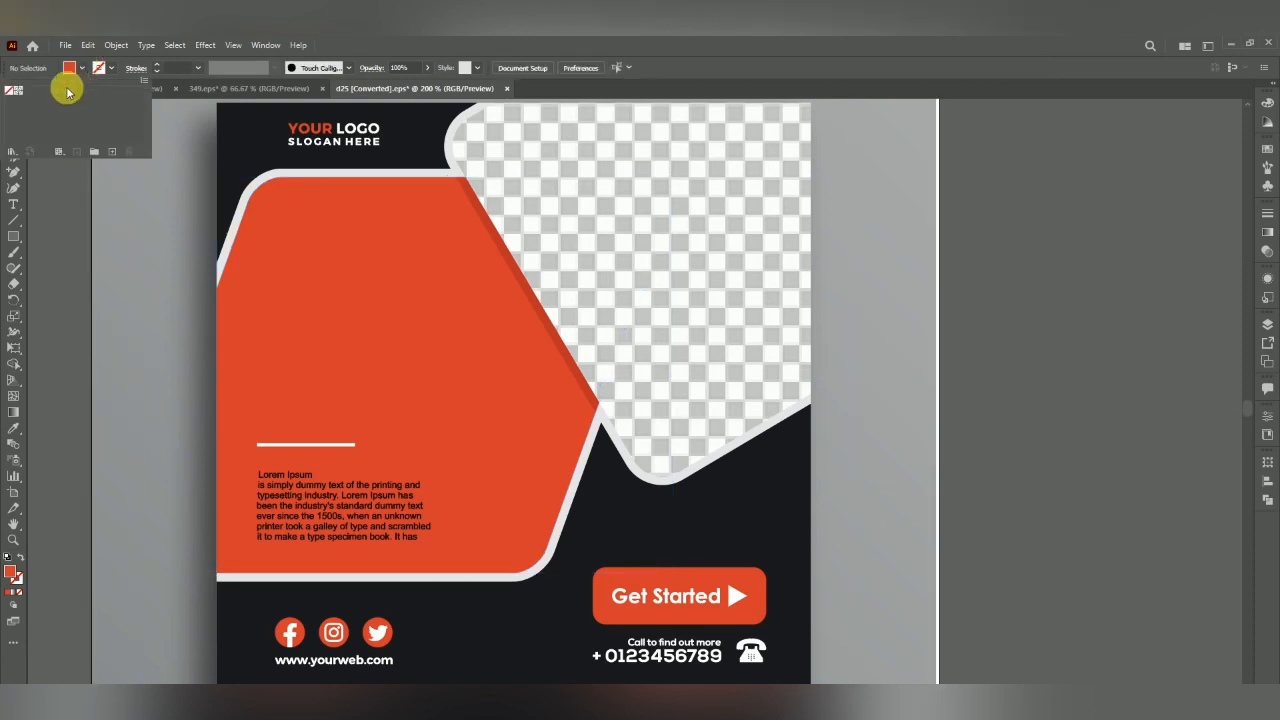
- Delete the grey backdrop behind the template, and select all the post artwork between the two captions
{"action": "key", "text": "ctrl+1"}
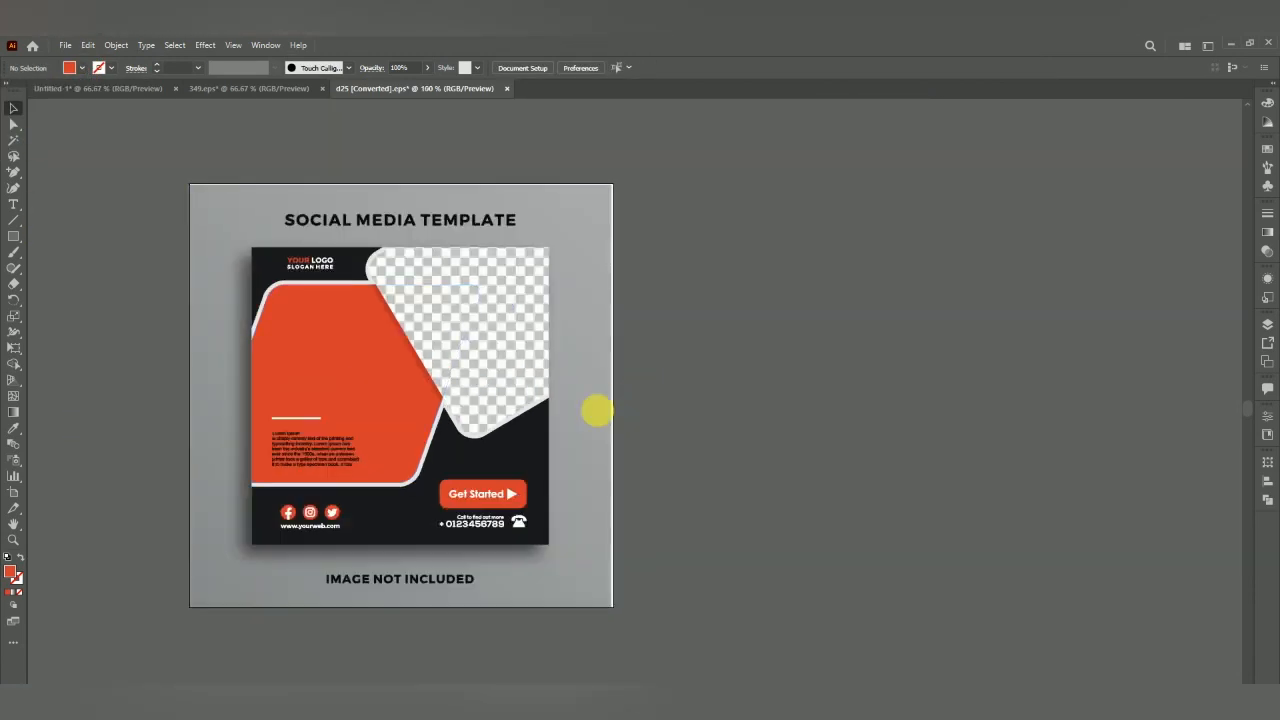
{"action": "left_click", "coordinate": [590, 413]}
{"action": "key", "text": "Delete"}
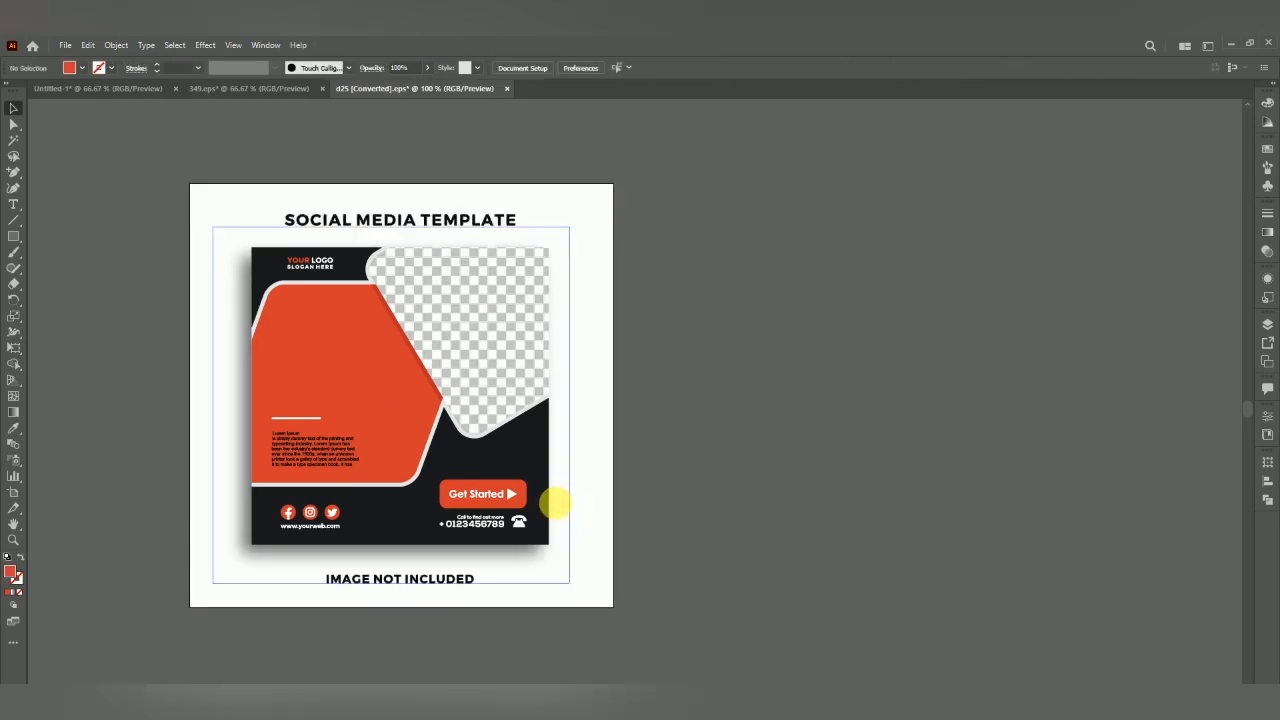
{"action": "left_click_drag", "start_coordinate": [236, 248], "coordinate": [575, 561]}
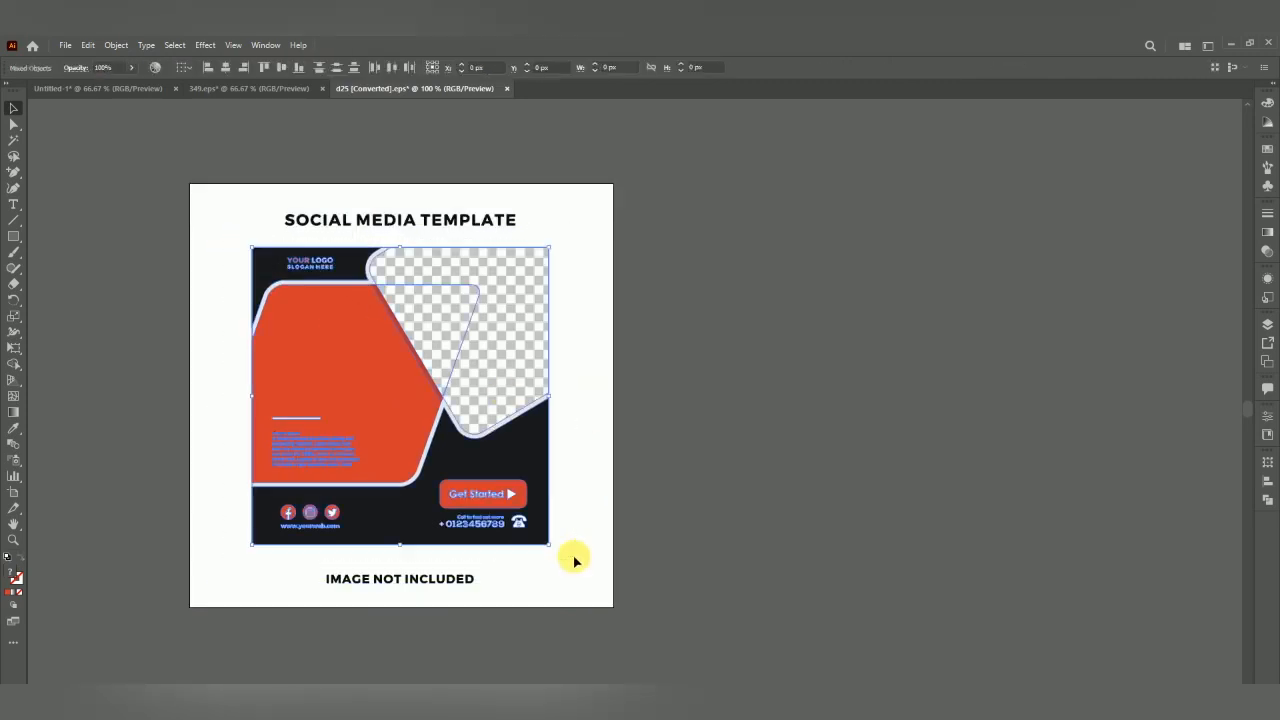
{"action": "left_click", "coordinate": [571, 530]}
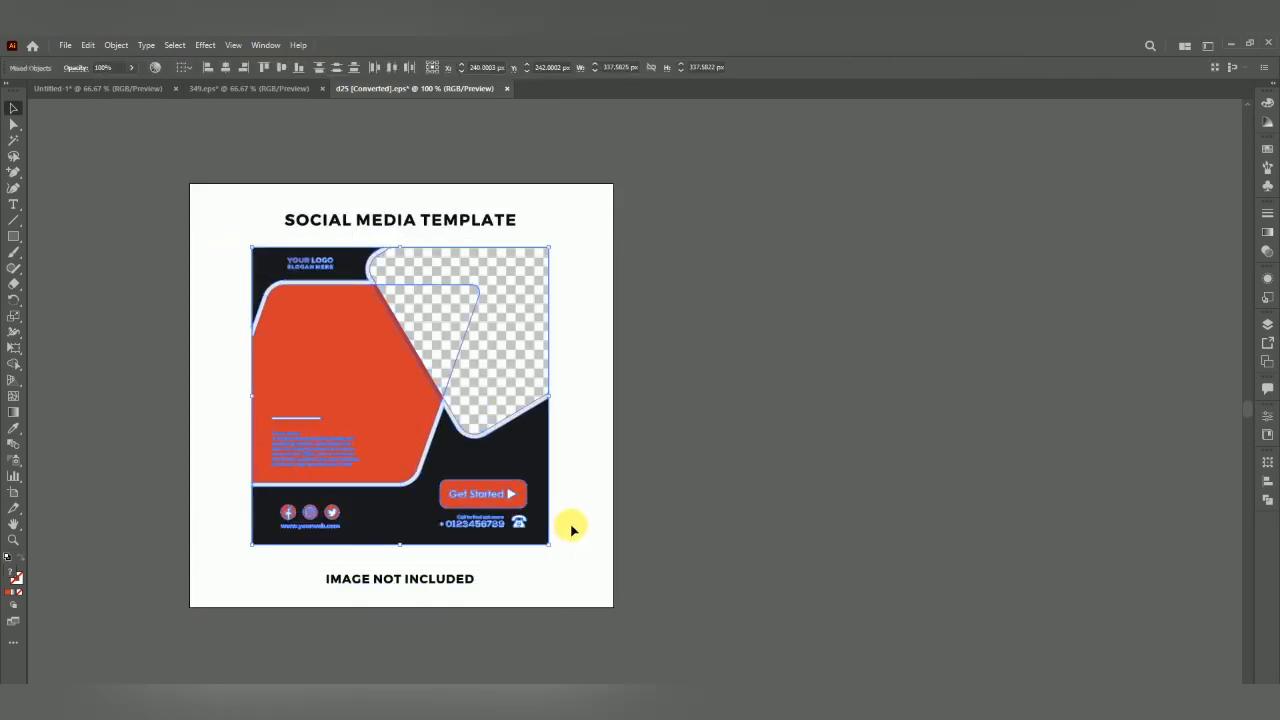
- Create a new RGB pixel document with a width of 1080 px
{"action": "key", "text": "ctrl+n"}
{"action": "left_click", "coordinate": [822, 272]}
{"action": "type", "text": "1080"}
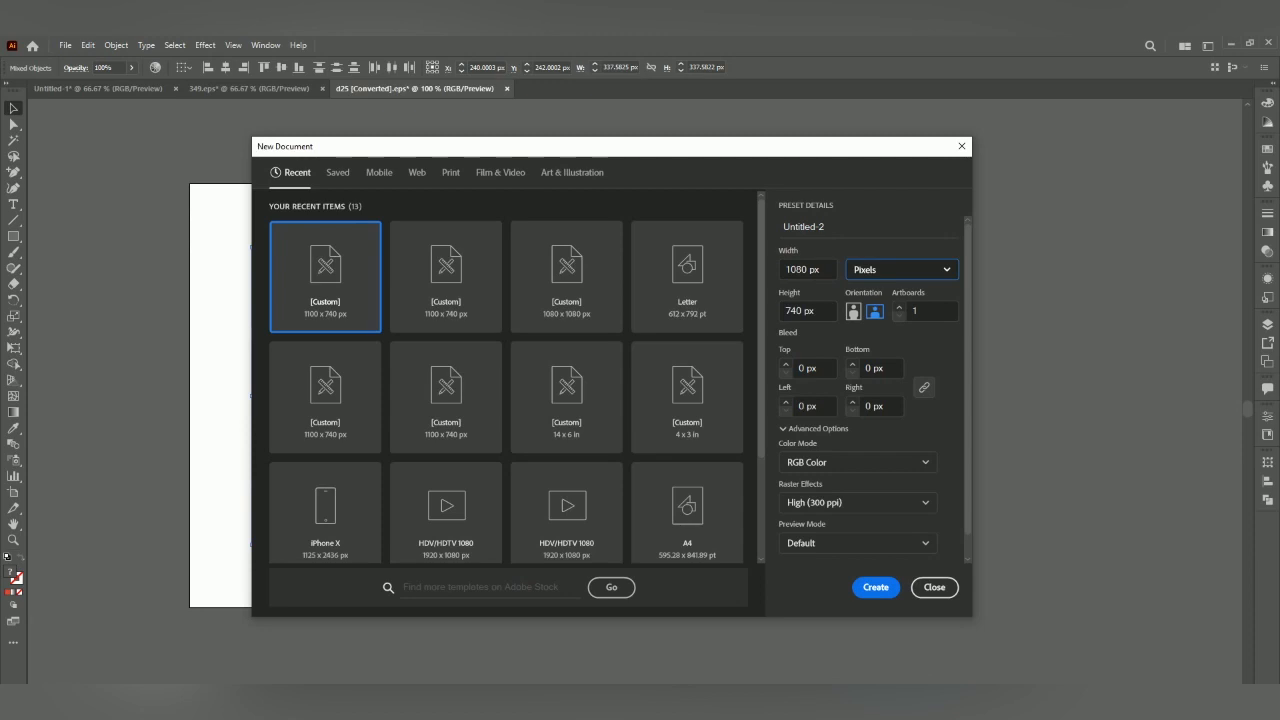
{"action": "key", "text": "Tab"}
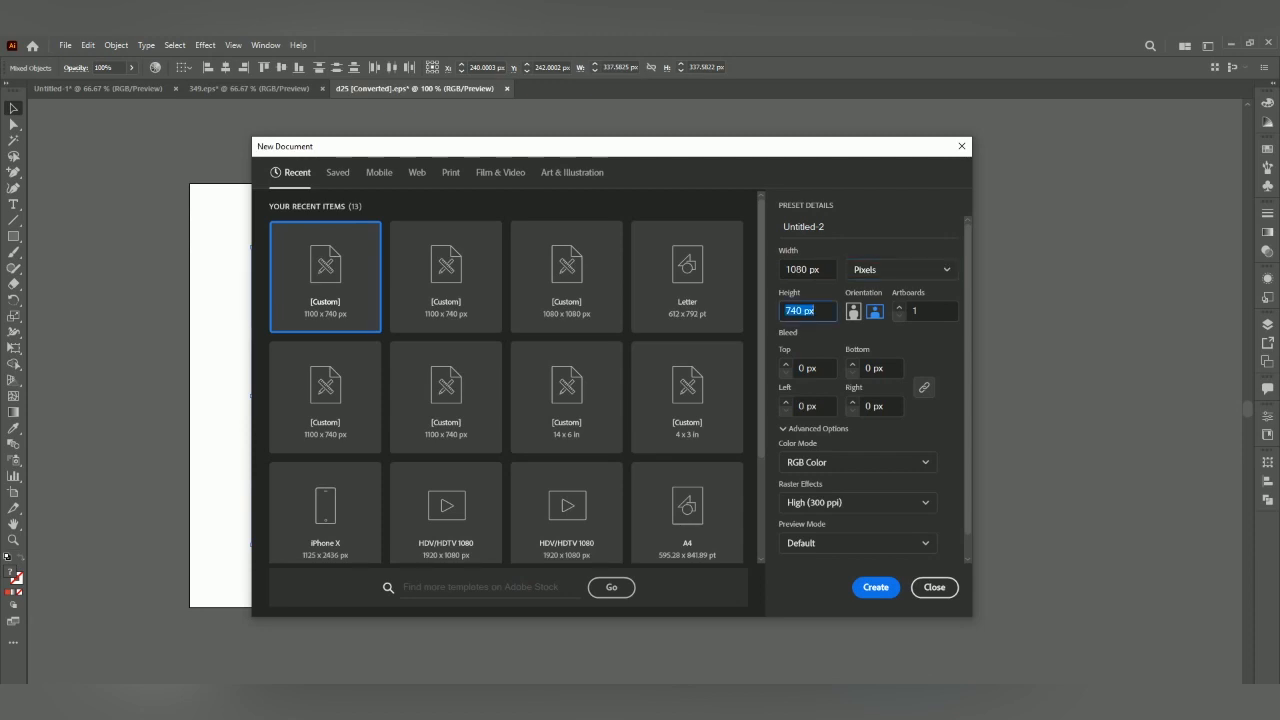
{"action": "key", "text": "Return"}
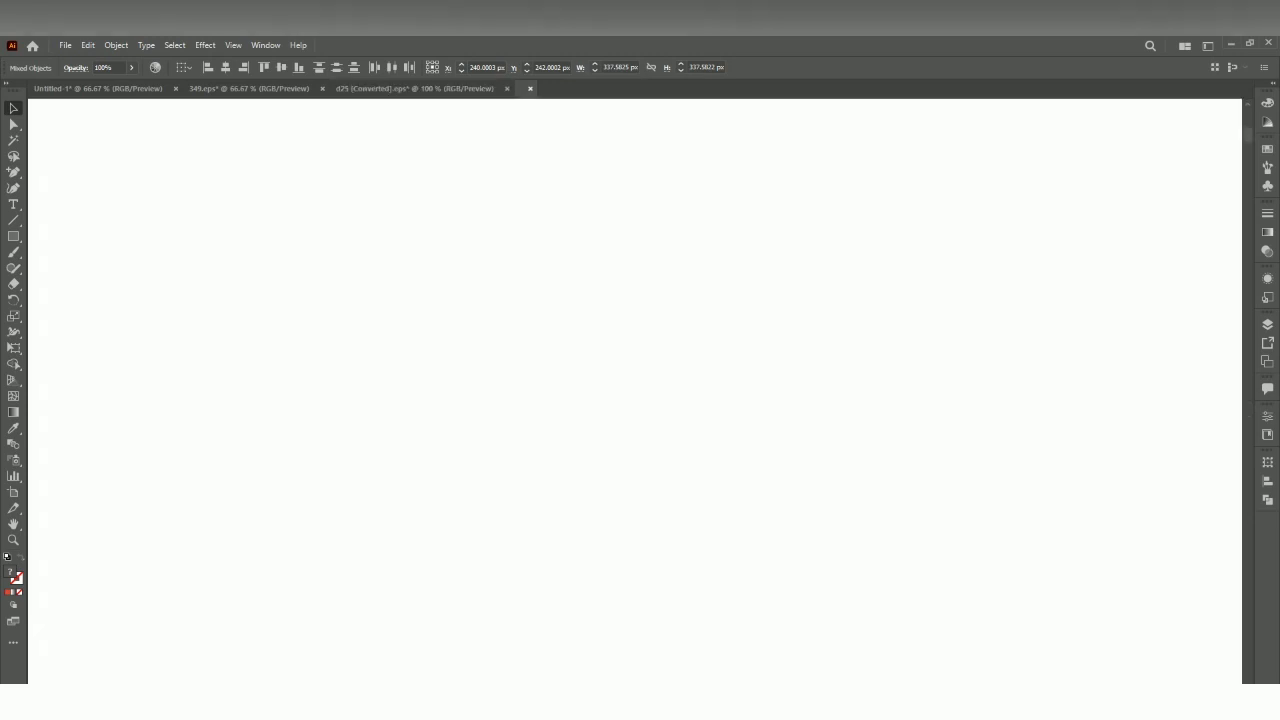
- Paste the post template into the new document and scale it up proportionally to fill the artboard
{"action": "key", "text": "ctrl+v"}
{"action": "key", "text": "ctrl+0"}
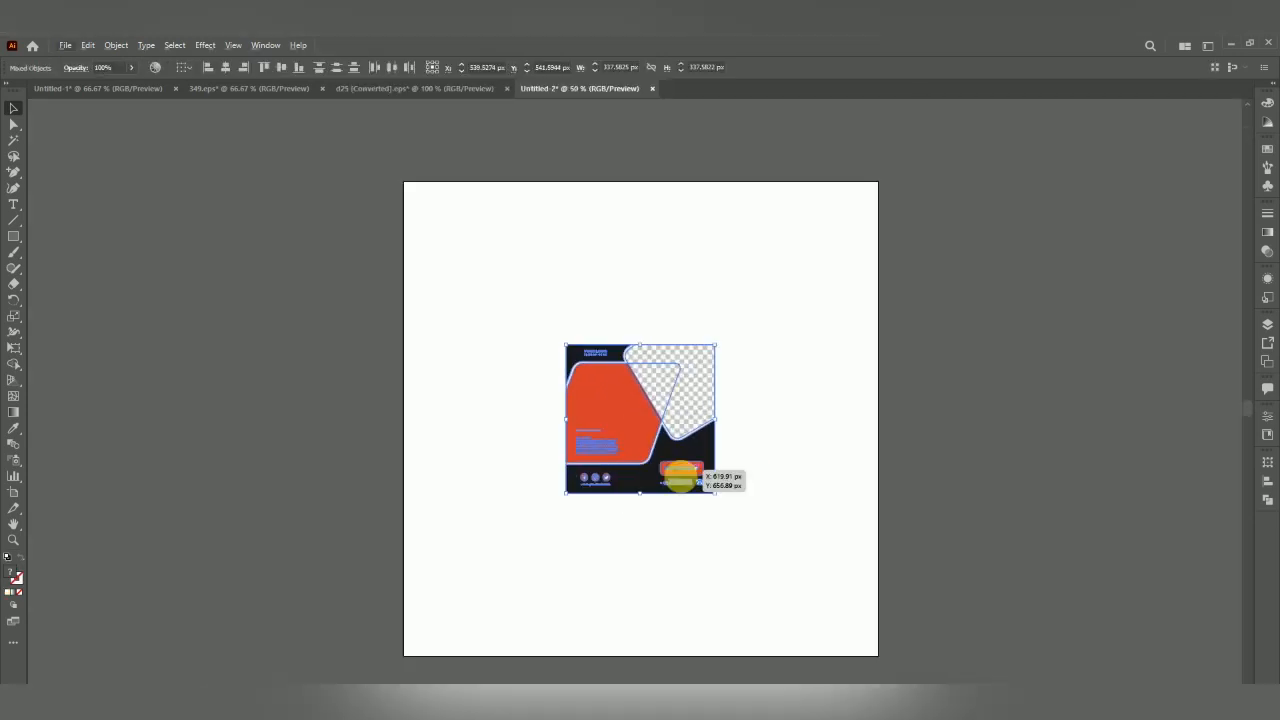
{"action": "left_click_drag", "start_coordinate": [720, 497], "coordinate": [877, 687]}
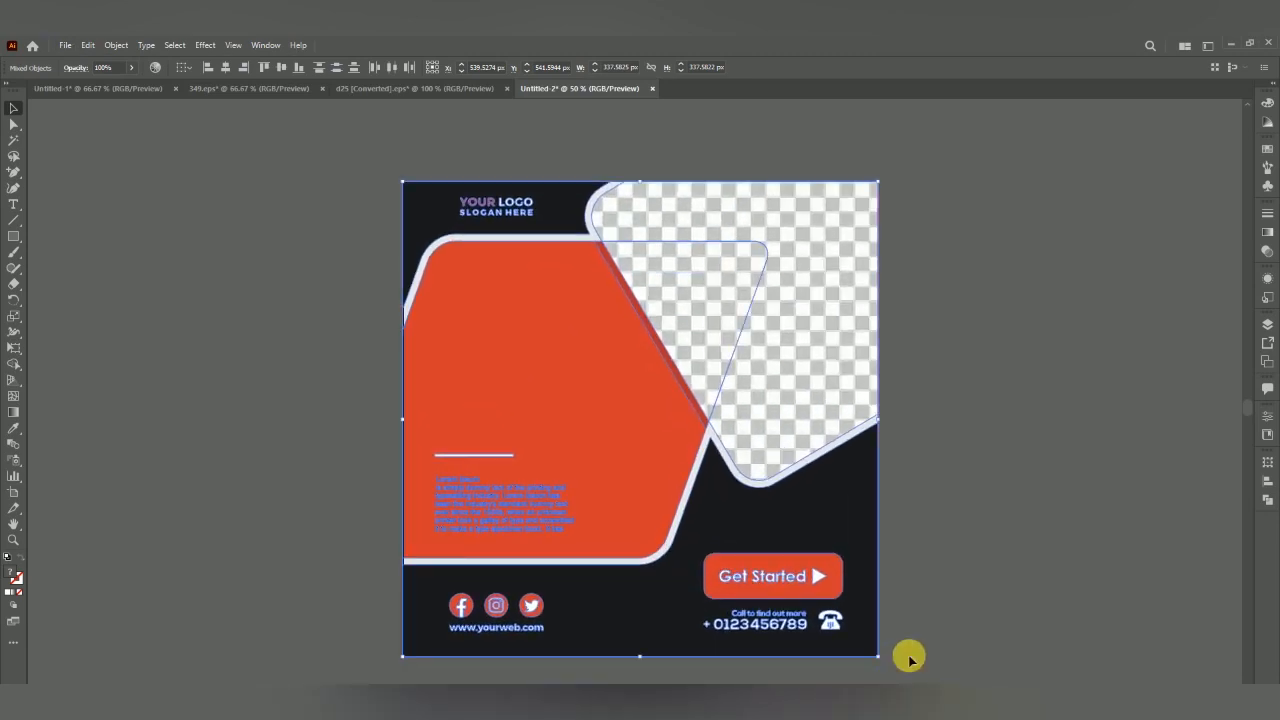
- Recolor the large orange panel of the post with a dark blue swatch fill
{"action": "left_click", "coordinate": [437, 357]}
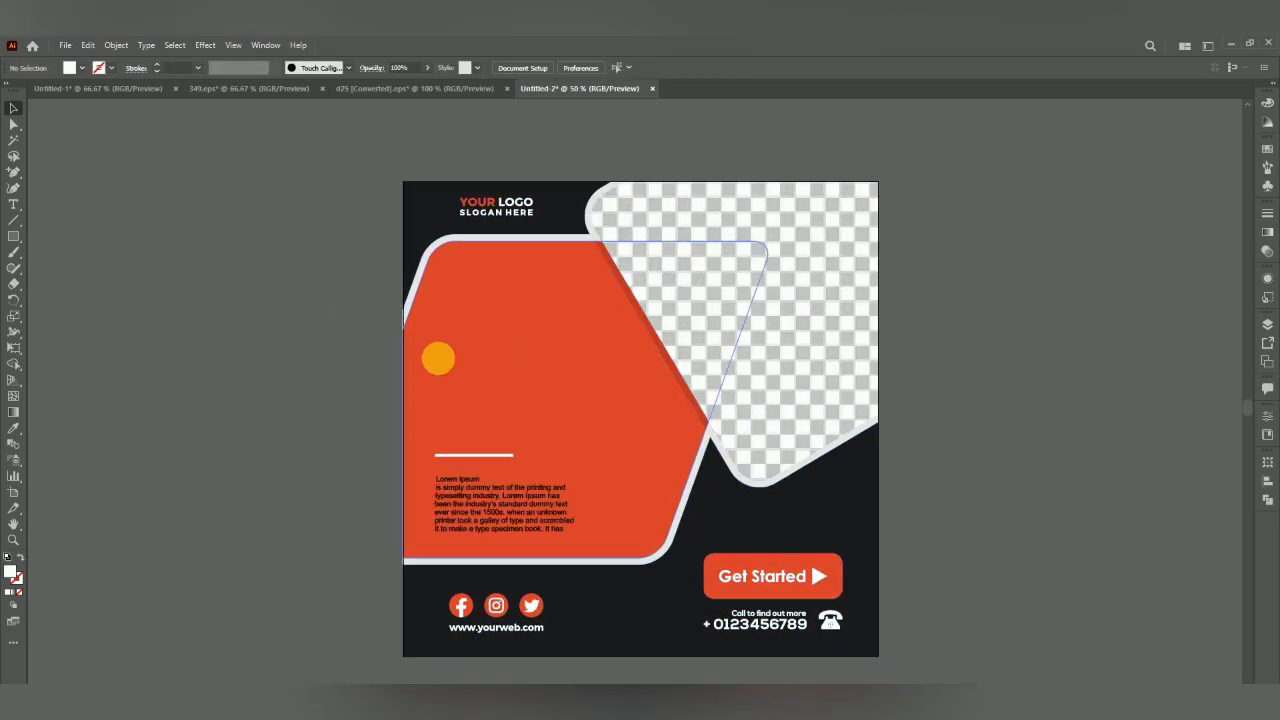
{"action": "left_click", "coordinate": [83, 68]}
{"action": "left_click", "coordinate": [84, 99]}
{"action": "left_click", "coordinate": [92, 100]}
{"action": "left_click", "coordinate": [104, 101]}
- Release the clipping mask on the checkered image placeholder
{"action": "left_click", "coordinate": [813, 293]}
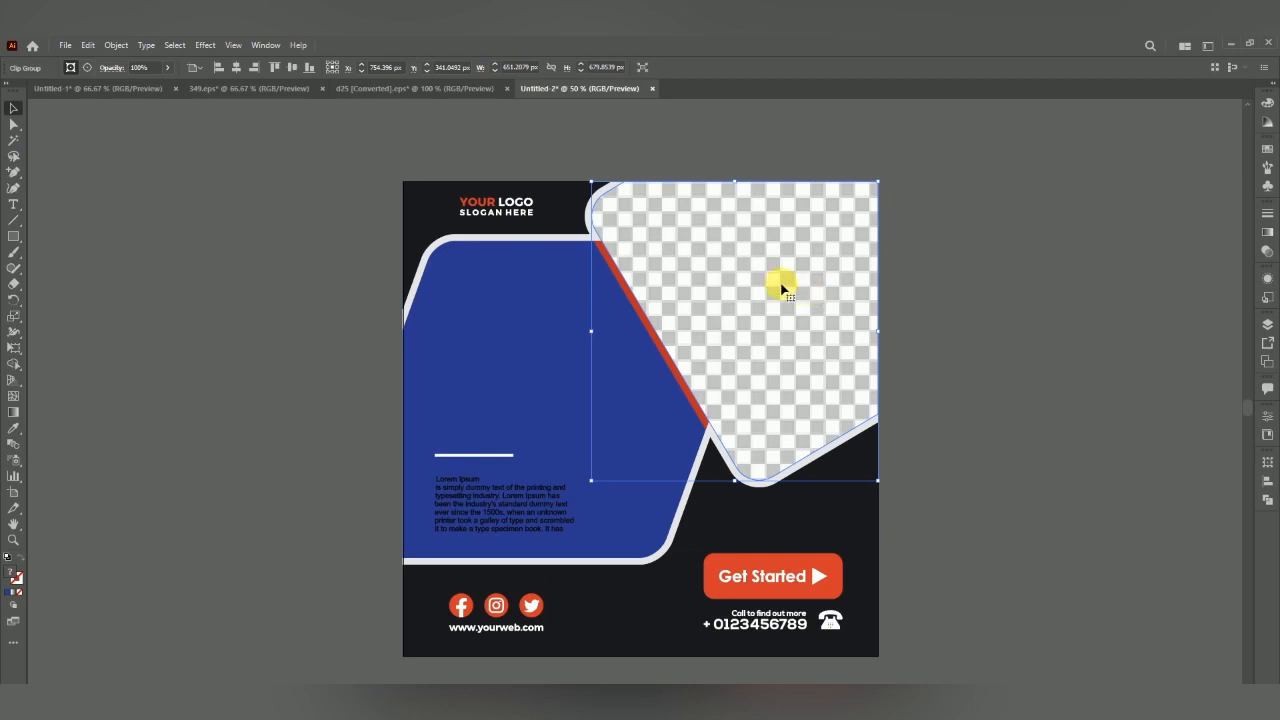
{"action": "right_click", "coordinate": [783, 290]}
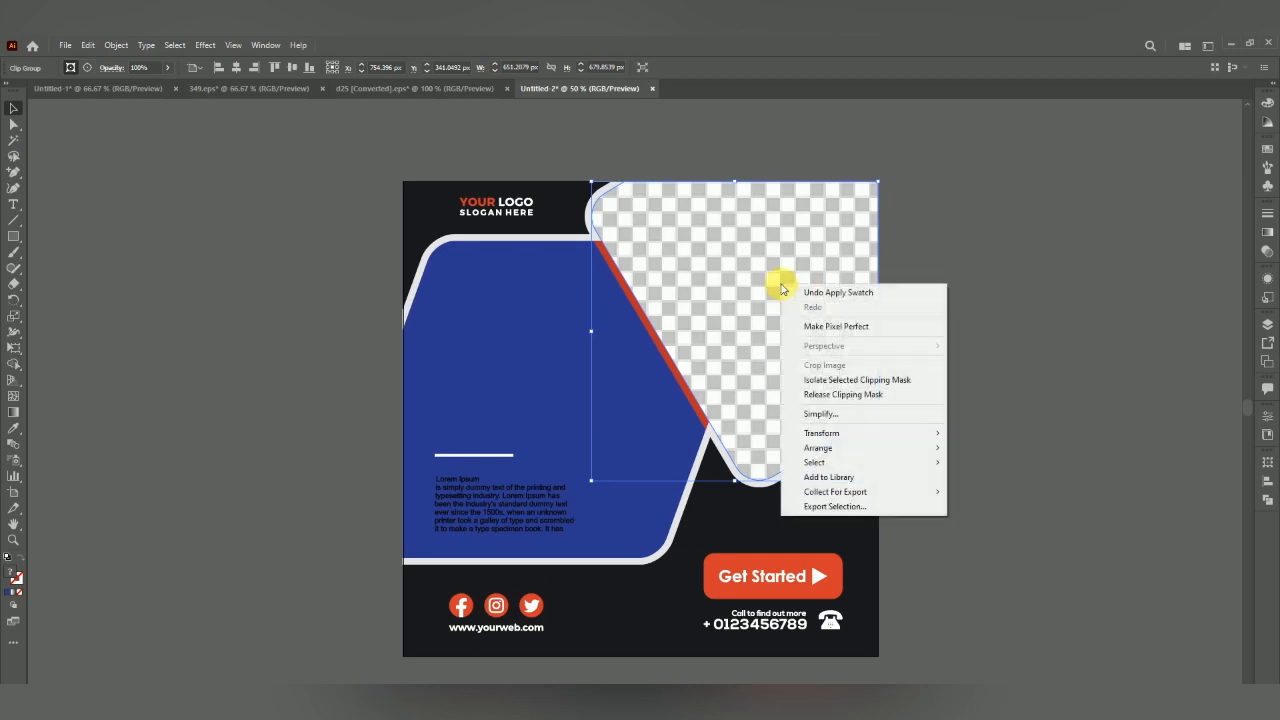
{"action": "left_click", "coordinate": [846, 400]}
{"action": "left_click", "coordinate": [848, 402]}
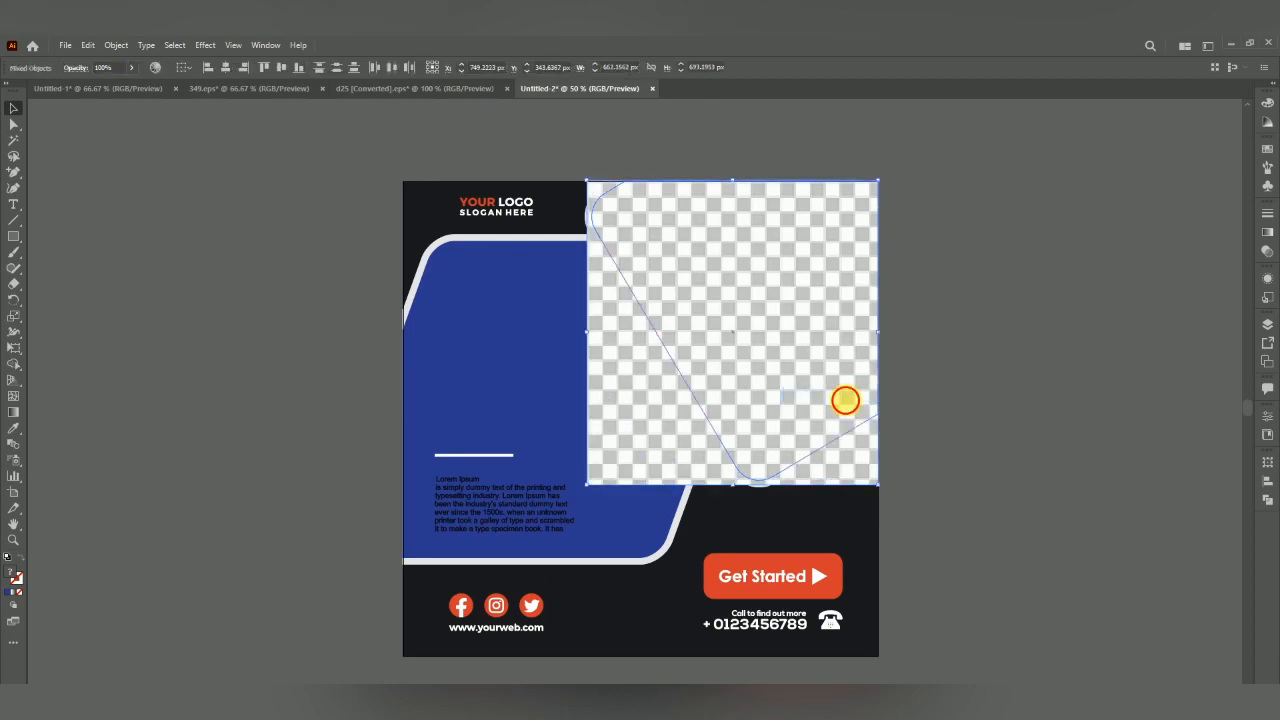
- Fill the released mask shape with the sampled dark grey, and delete the checkered pattern behind it
{"action": "key", "text": "i"}
{"action": "left_click", "coordinate": [983, 406]}
{"action": "key", "text": "v"}
{"action": "left_click", "coordinate": [1010, 402]}
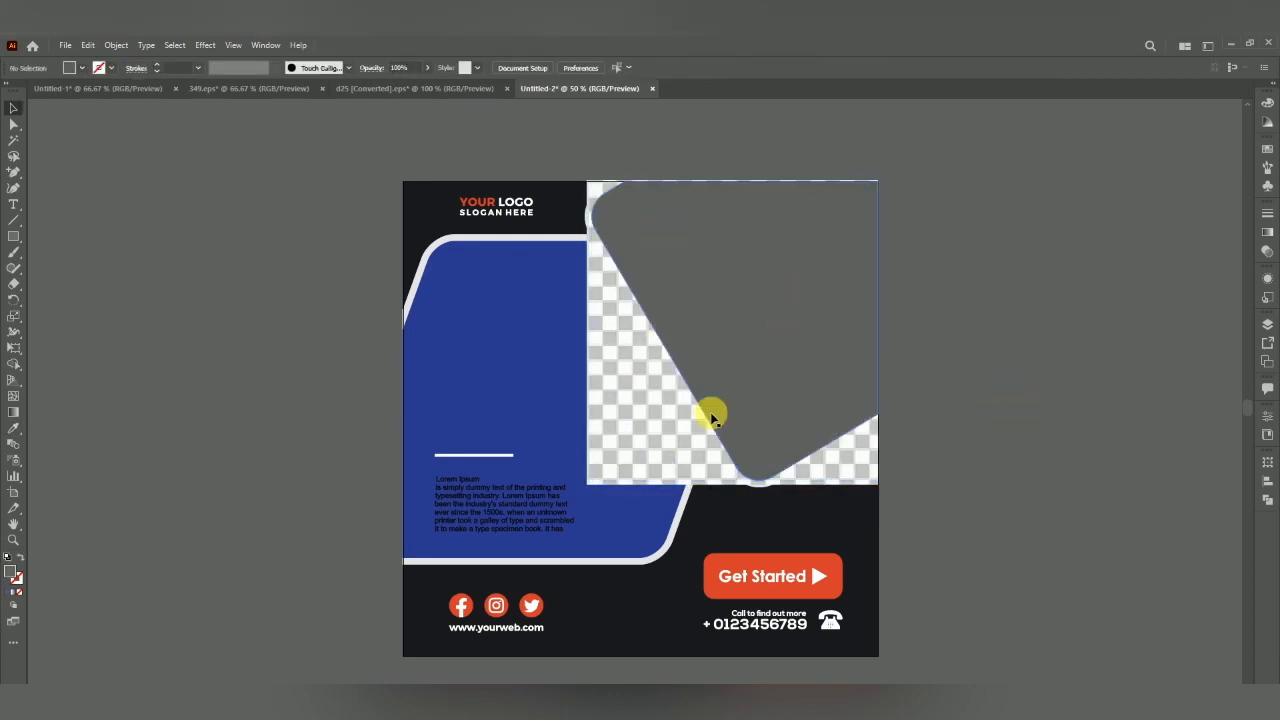
{"action": "left_click", "coordinate": [677, 413]}
{"action": "key", "text": "Delete"}
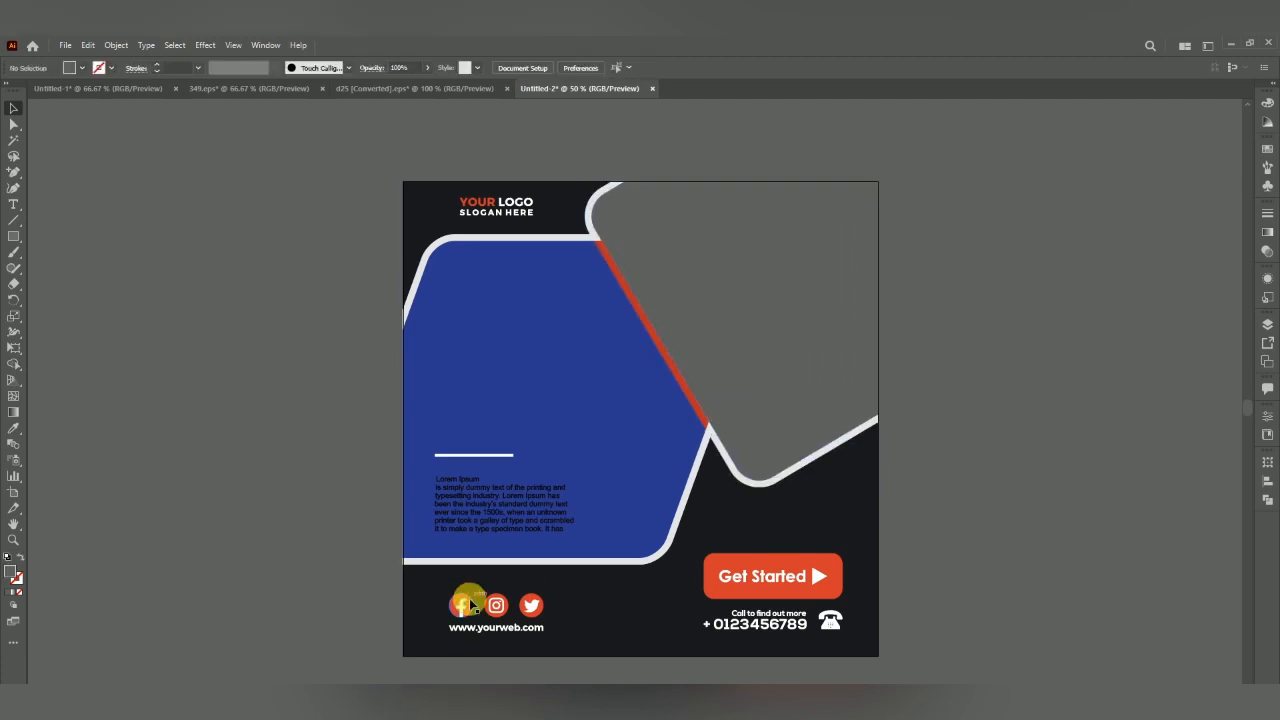
- Place and embed the photo 34.jpg, and enlarge it to about 1198 px wide over the grey frame
{"action": "key", "text": "ctrl+z"}
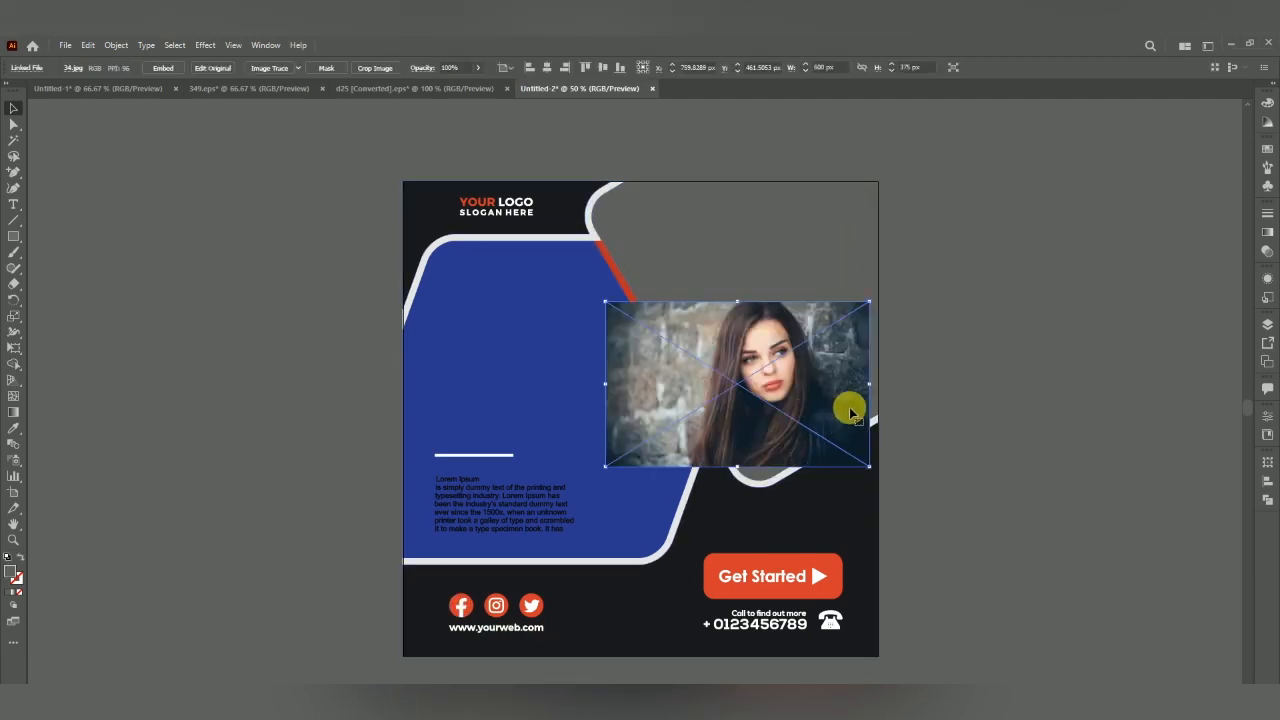
{"action": "left_click", "coordinate": [165, 67]}
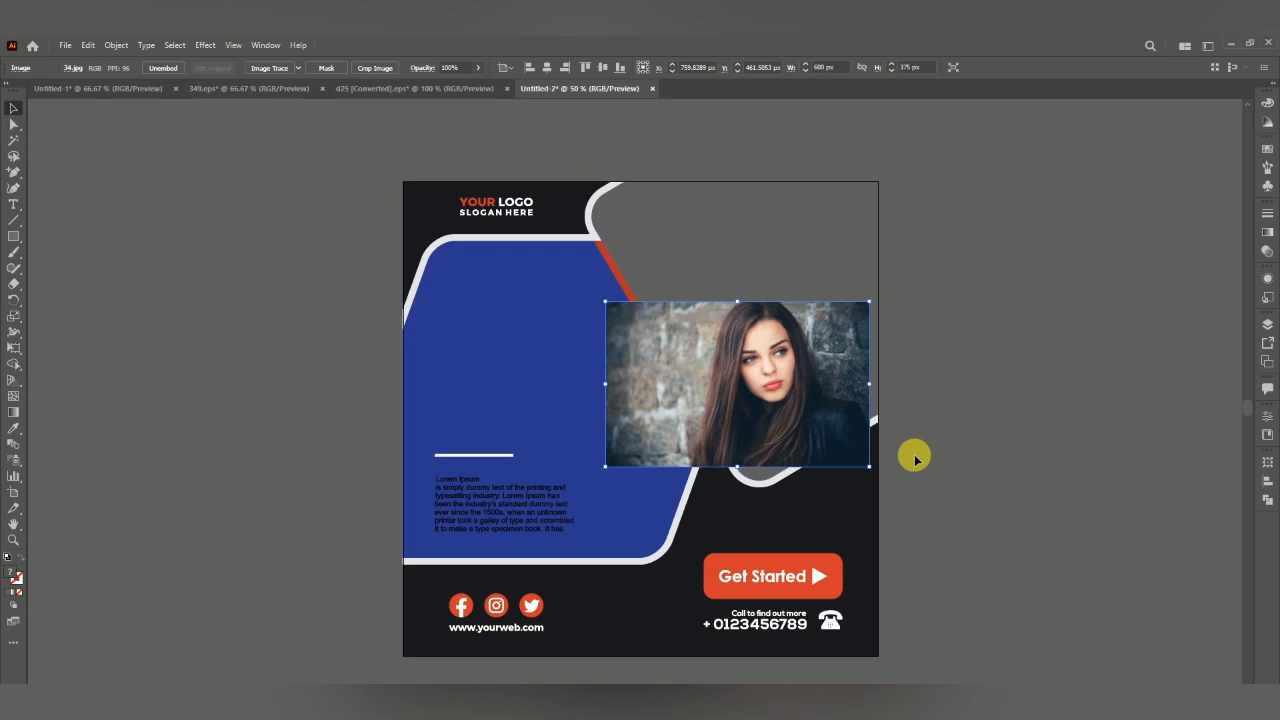
{"action": "left_click_drag", "start_coordinate": [874, 467], "coordinate": [1029, 543]}
{"action": "left_click_drag", "start_coordinate": [823, 429], "coordinate": [697, 293]}
- Send the portrait photo to the back and clip it to the grey frame shape with a clipping mask
{"action": "right_click", "coordinate": [697, 293]}
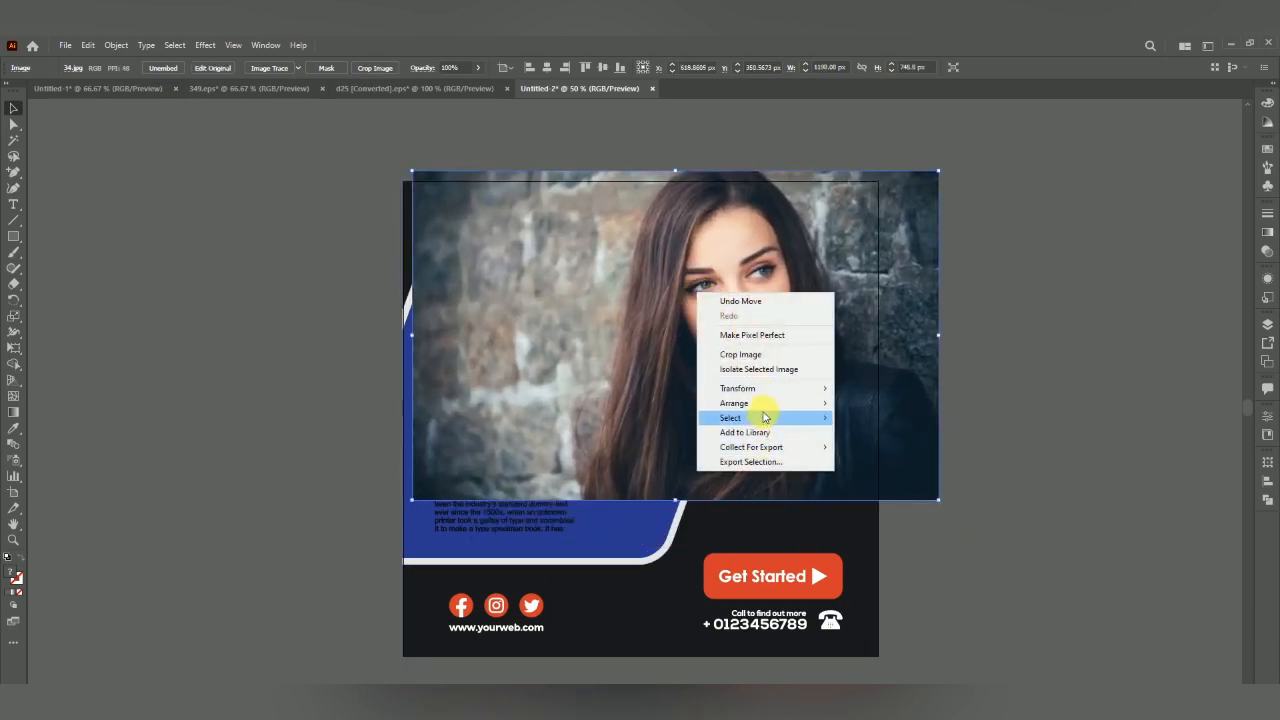
{"action": "mouse_move", "coordinate": [766, 403]}
{"action": "left_click", "coordinate": [931, 438]}
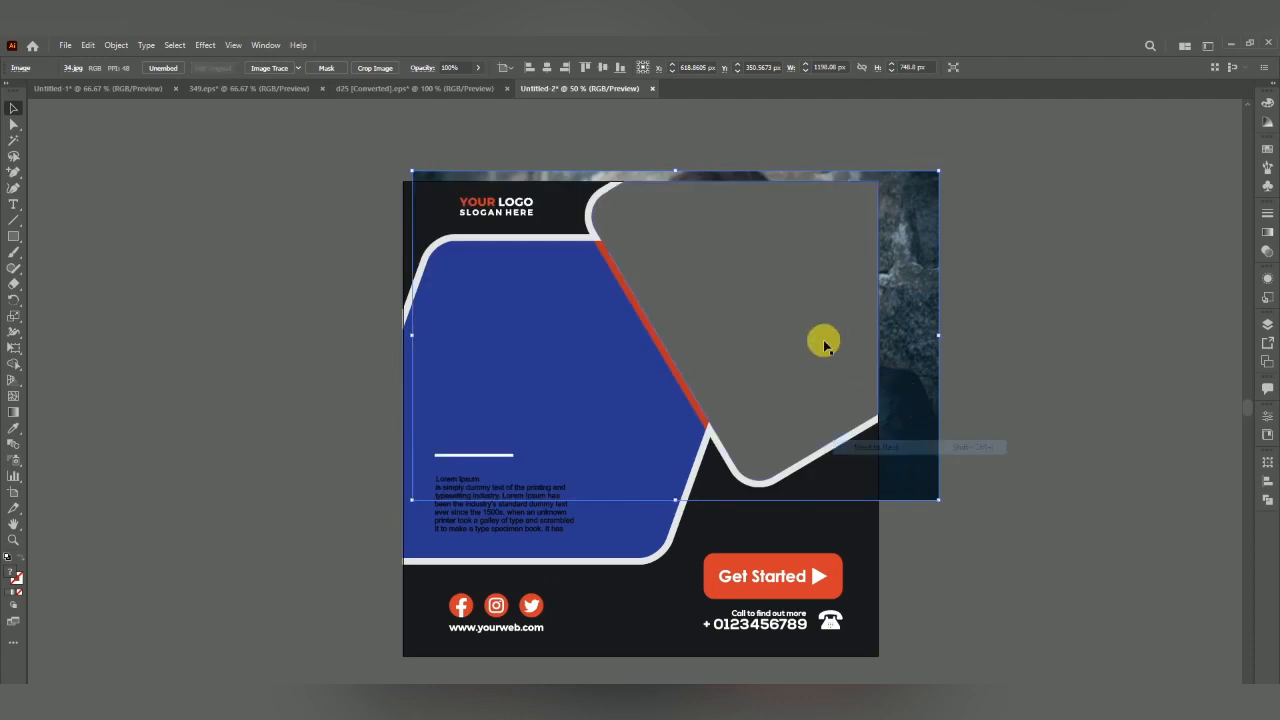
{"action": "right_click", "coordinate": [760, 286]}
{"action": "left_click", "coordinate": [820, 398]}
{"action": "left_click", "coordinate": [1064, 360]}
- Shift the clipped photo slightly to the right inside its frame, leaving the mask in place, and deselect it
{"action": "key", "text": "a"}
{"action": "left_click", "coordinate": [772, 326]}
{"action": "left_click_drag", "start_coordinate": [772, 326], "coordinate": [800, 332]}
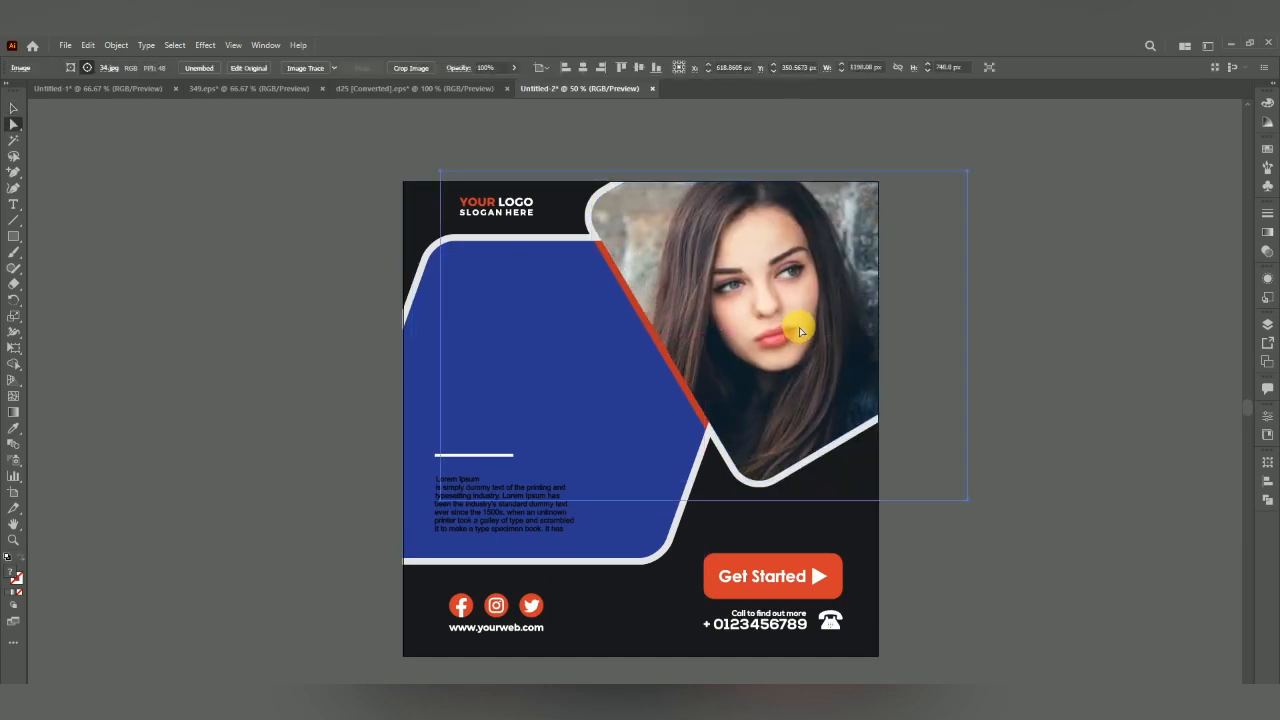
{"action": "left_click", "coordinate": [13, 106]}
{"action": "left_click", "coordinate": [170, 215]}
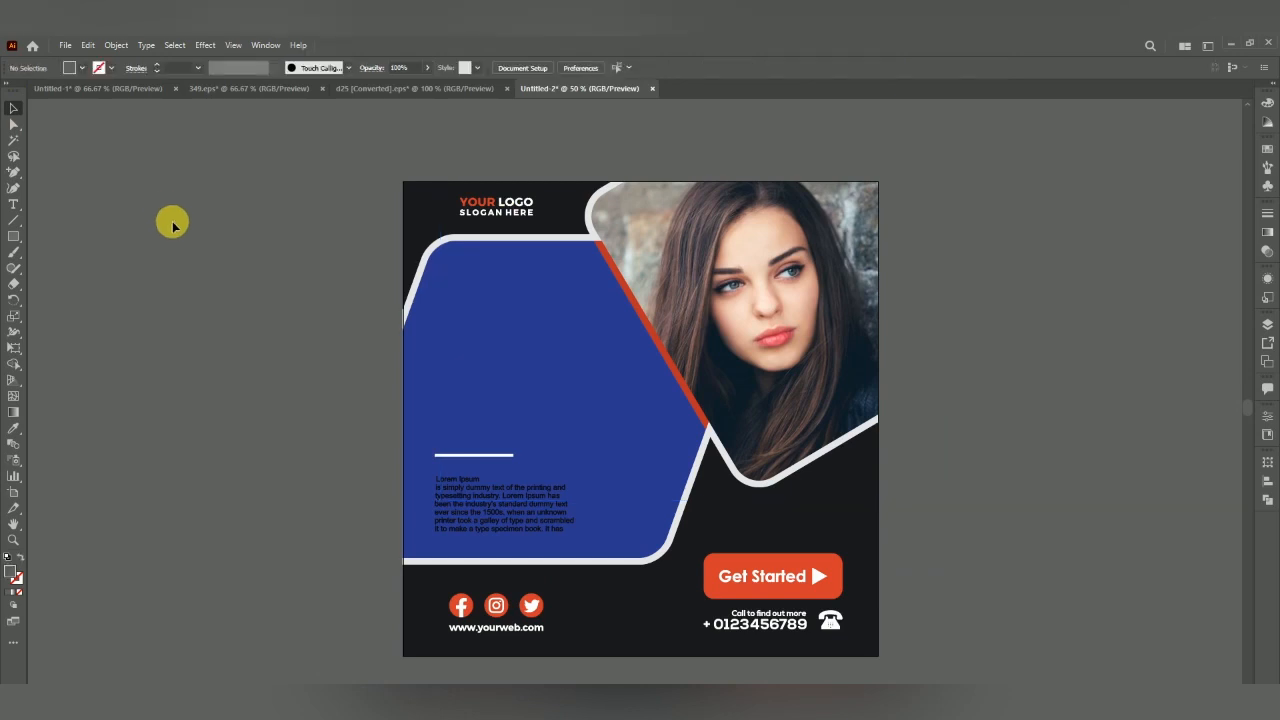
- Examine the slogan text and the Instagram and Twitter icons up close by selecting them individually
{"action": "left_click", "coordinate": [510, 207]}
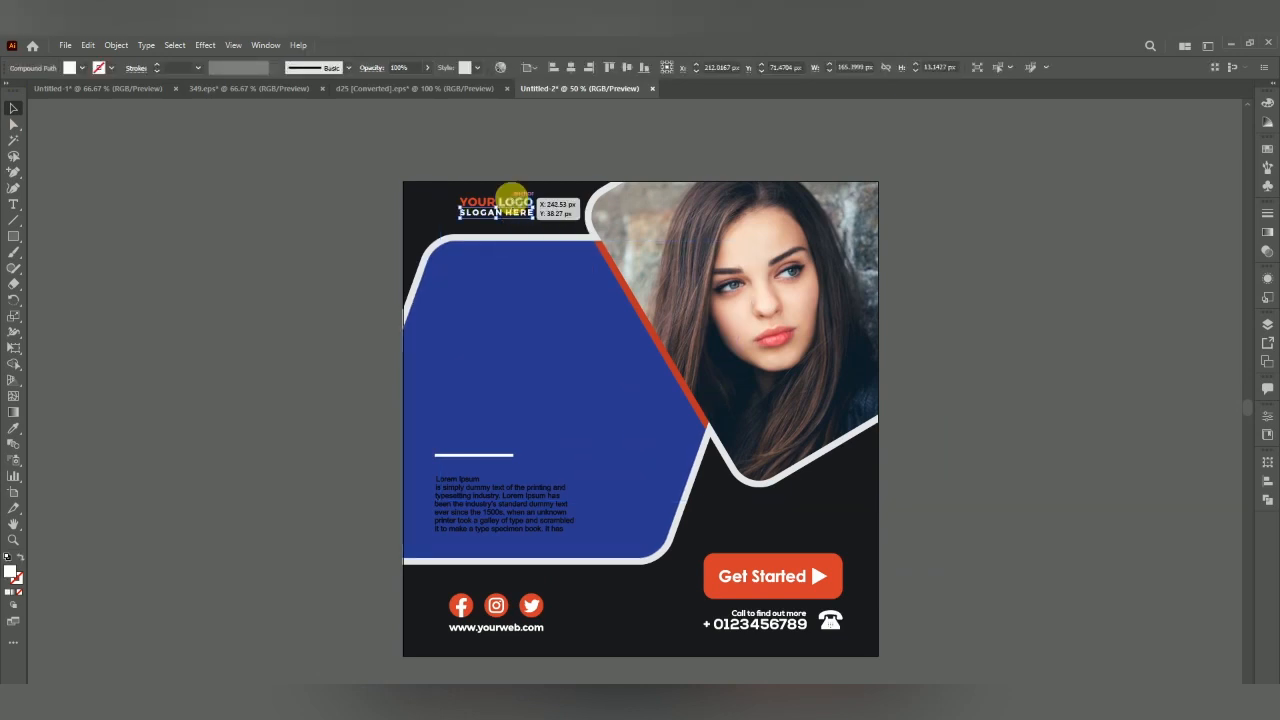
{"action": "scroll", "coordinate": [505, 625], "scroll_direction": "up", "scroll_amount": 4}
{"action": "left_click", "coordinate": [480, 525]}
{"action": "left_click", "coordinate": [612, 538]}
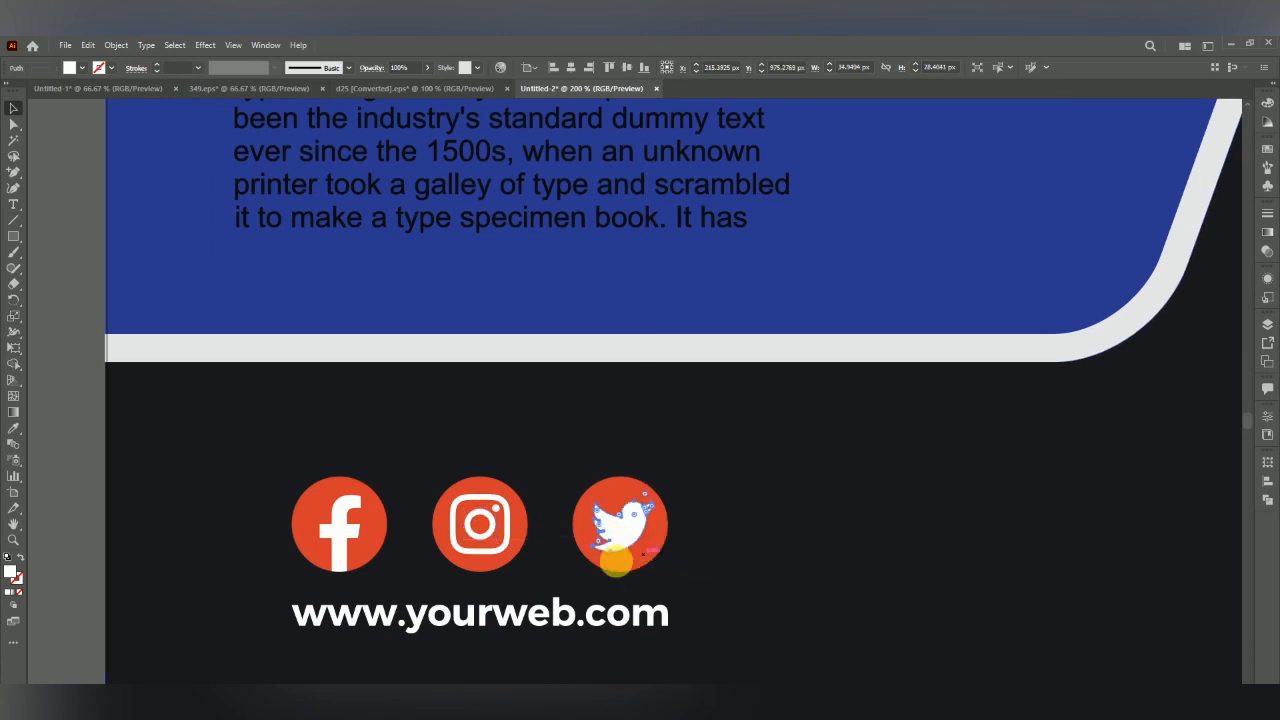
{"action": "scroll", "coordinate": [620, 542], "scroll_direction": "down", "scroll_amount": 3}
{"action": "scroll", "coordinate": [612, 543], "scroll_direction": "down", "scroll_amount": 2}
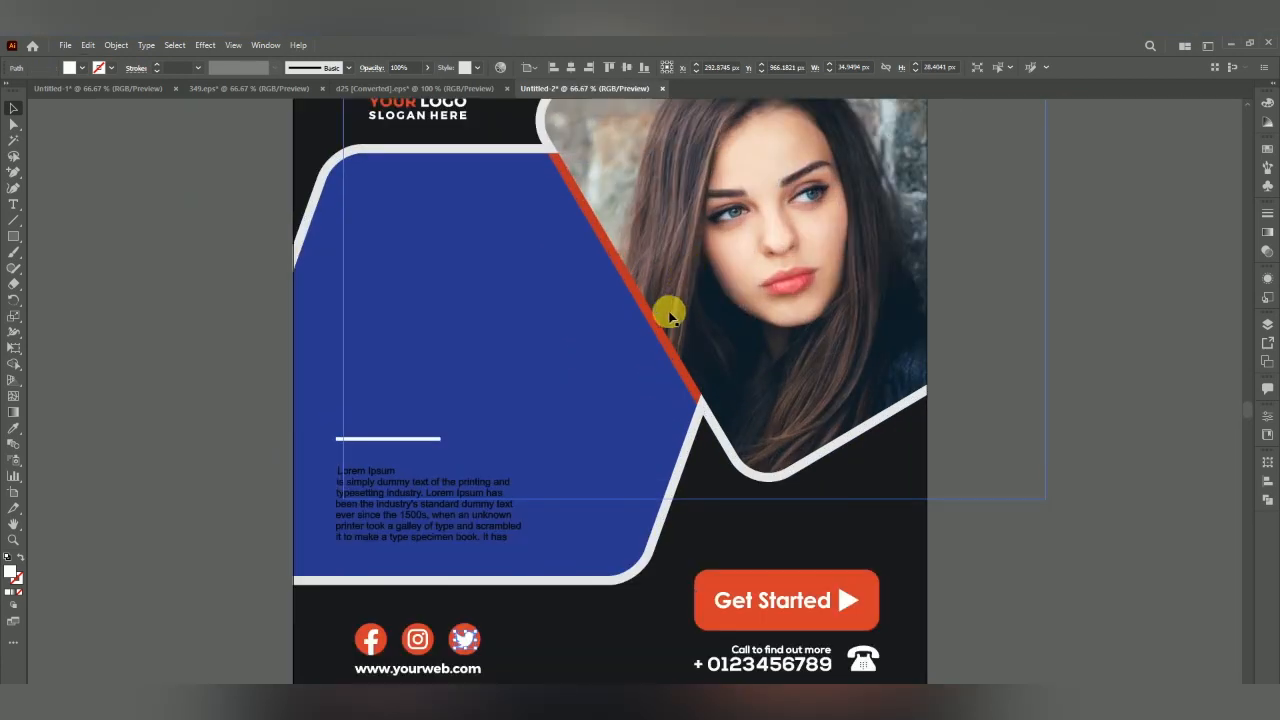